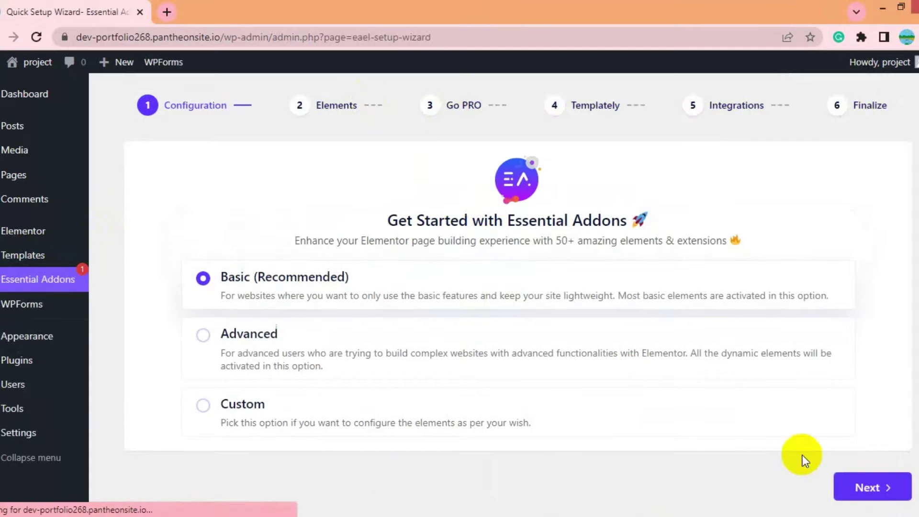
# Step: Step through the Essential Addons wizard's Elements and remaining steps, then choose No, Thanks on data sharing
pyautogui.click(855, 486)
pyautogui.click(567, 392)
pyautogui.scroll(-5, 493, 373)
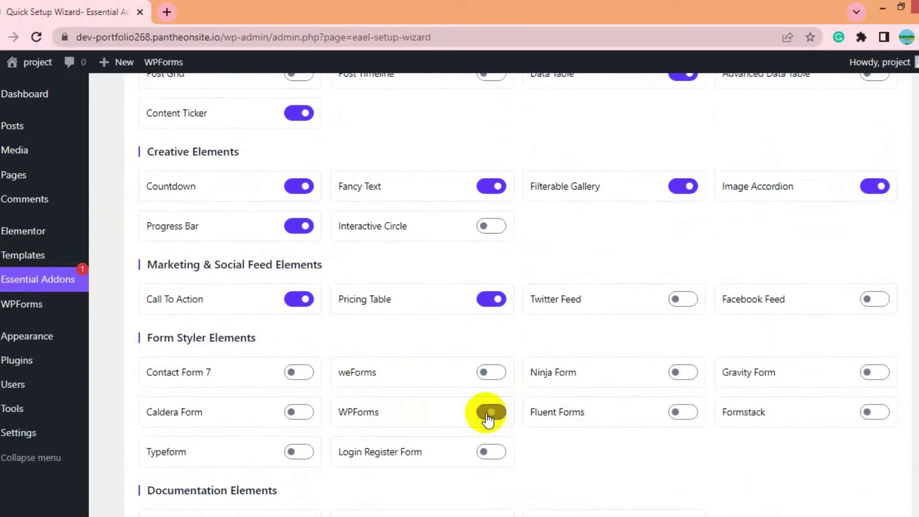
pyautogui.scroll(-5, 489, 420)
pyautogui.click(872, 435)
pyautogui.click(878, 400)
pyautogui.scroll(-4, 712, 421)
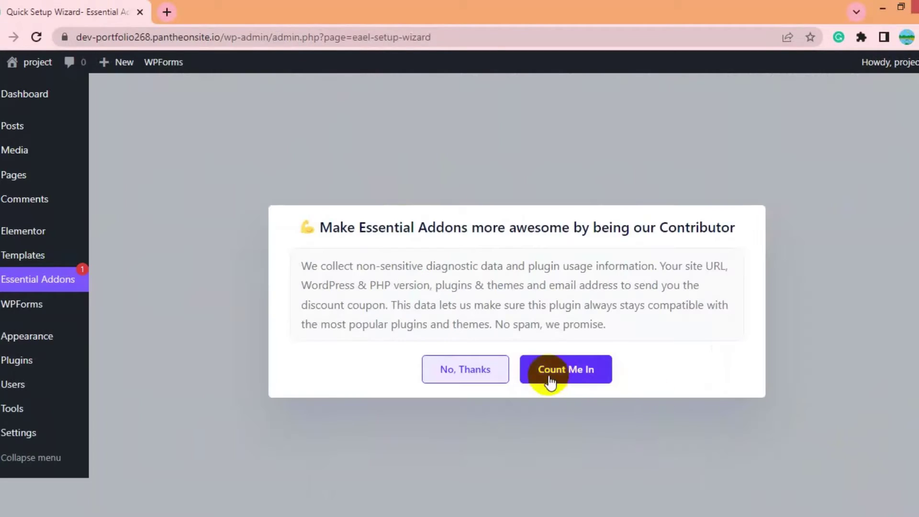
pyautogui.click(493, 372)
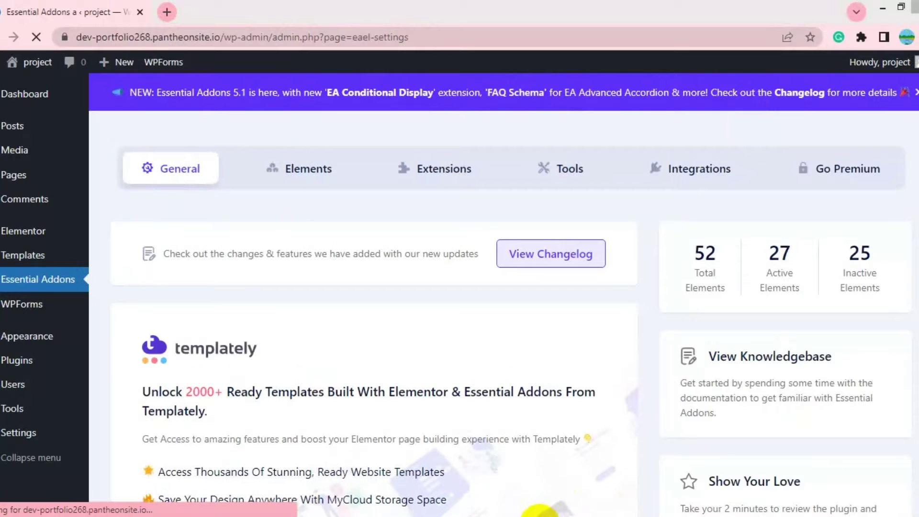
# Step: Install the Astra theme from Appearance > Themes > Add New and activate it
pyautogui.click(28, 336)
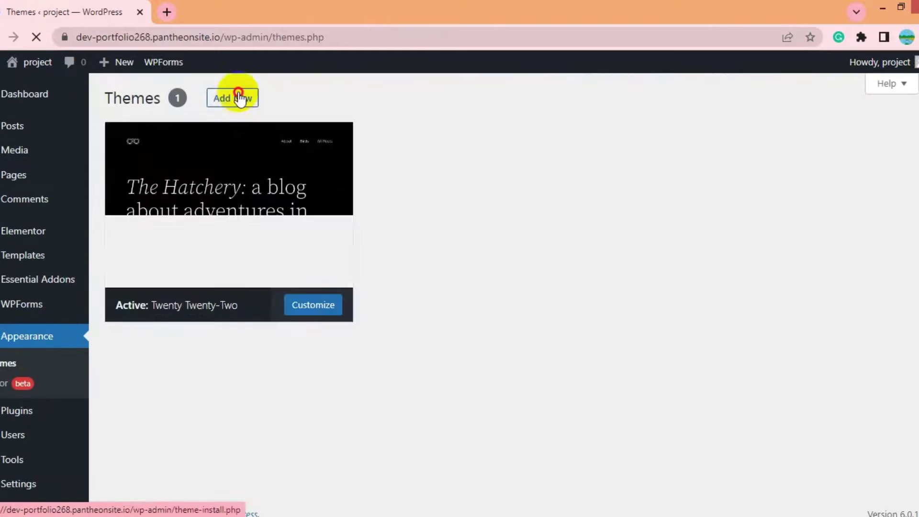
pyautogui.click(234, 97)
pyautogui.scroll(-5, 619, 227)
pyautogui.click(250, 450)
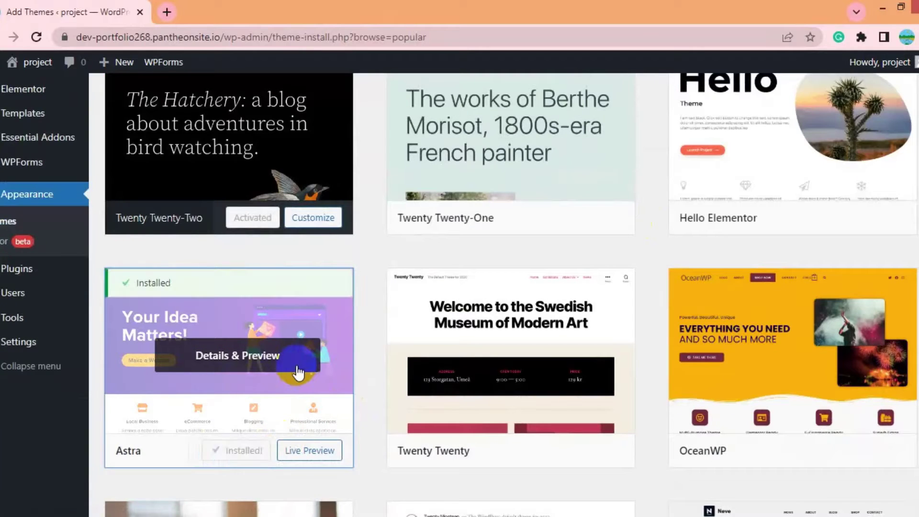
pyautogui.click(246, 451)
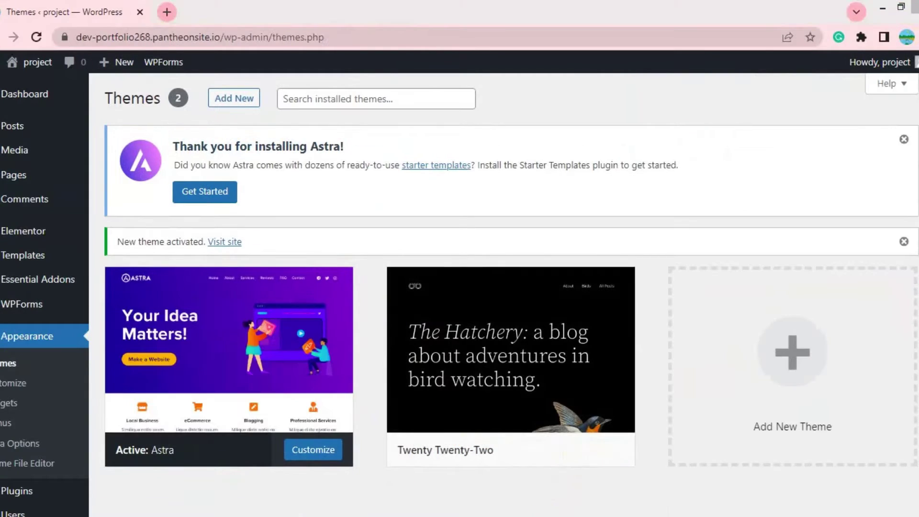
# Step: Select all existing pages and move them to the trash with Bulk actions
pyautogui.moveTo(25, 176)
pyautogui.click(148, 176)
pyautogui.click(119, 282)
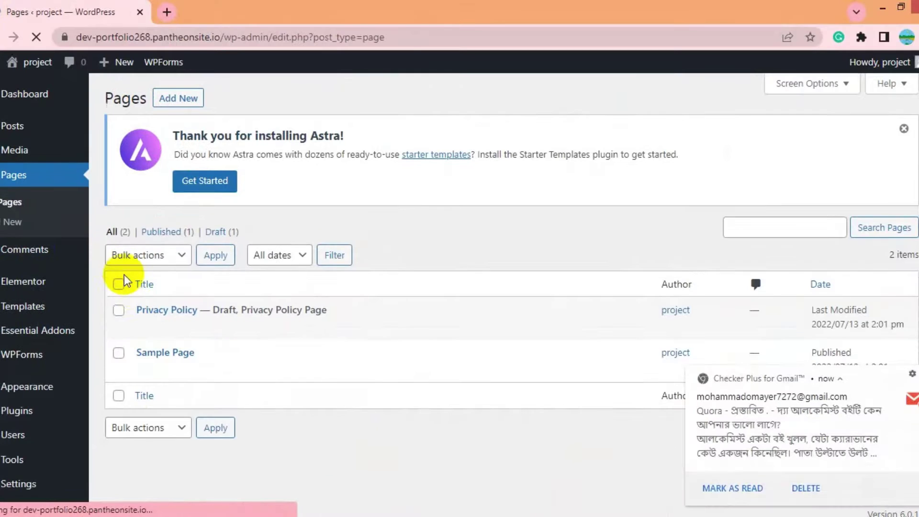
pyautogui.click(144, 255)
pyautogui.click(142, 302)
pyautogui.click(215, 255)
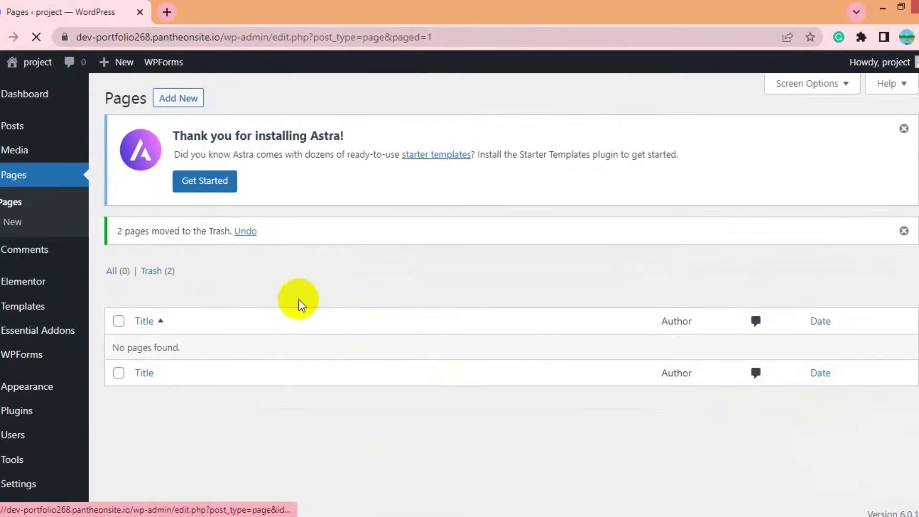
# Step: Create and publish a new page titled 'Home'
pyautogui.click(194, 101)
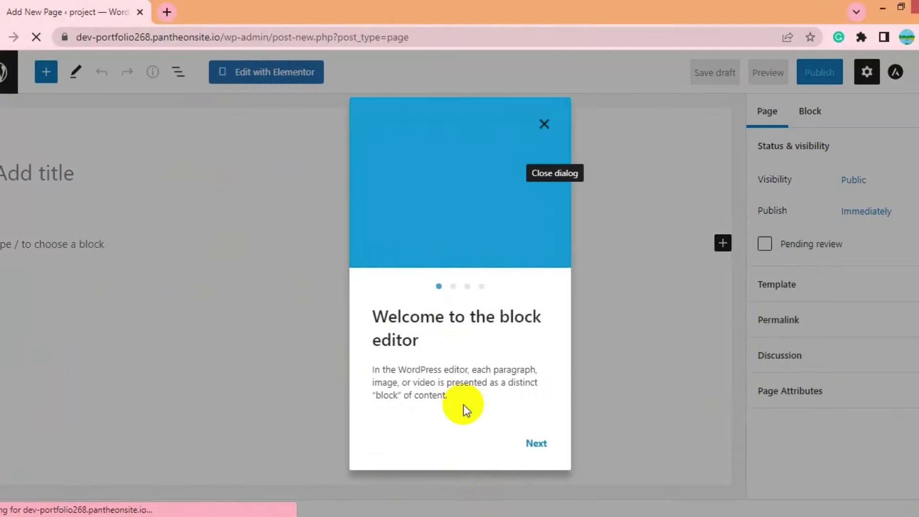
pyautogui.click(123, 177)
pyautogui.write('Home')
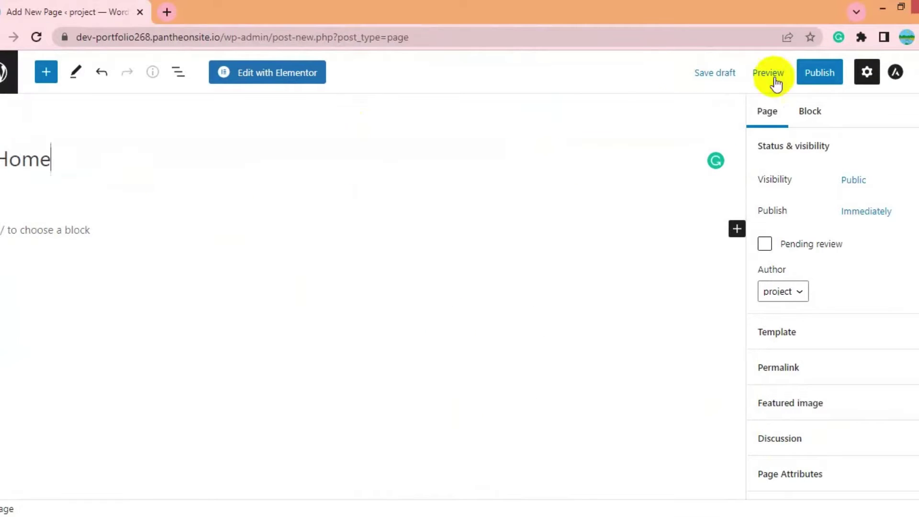
pyautogui.click(820, 73)
pyautogui.click(806, 79)
pyautogui.click(7, 70)
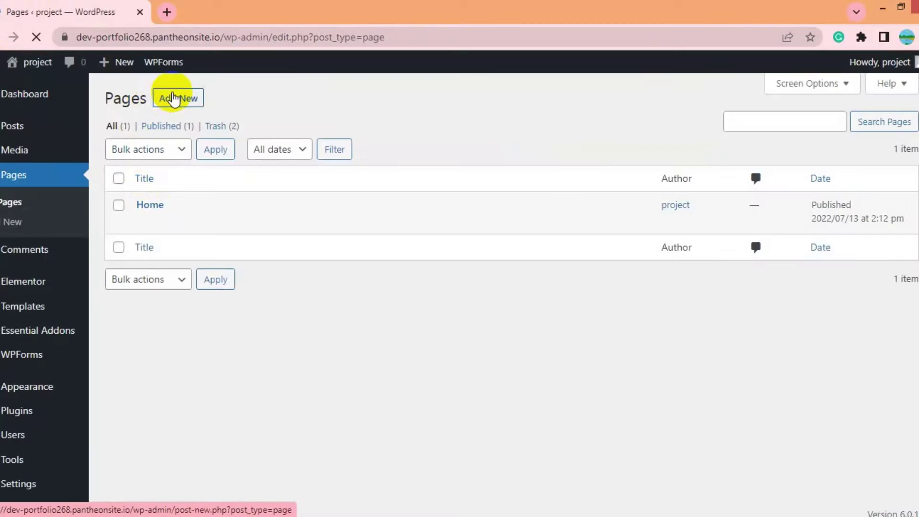
# Step: Create and publish a new page titled 'Portfolio'
pyautogui.click(175, 99)
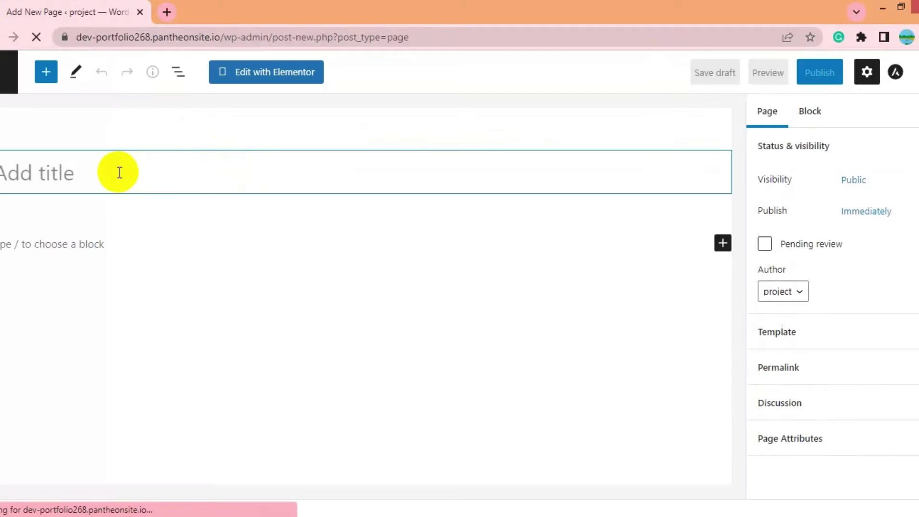
pyautogui.write('Portfolio')
pyautogui.click(820, 72)
pyautogui.click(820, 75)
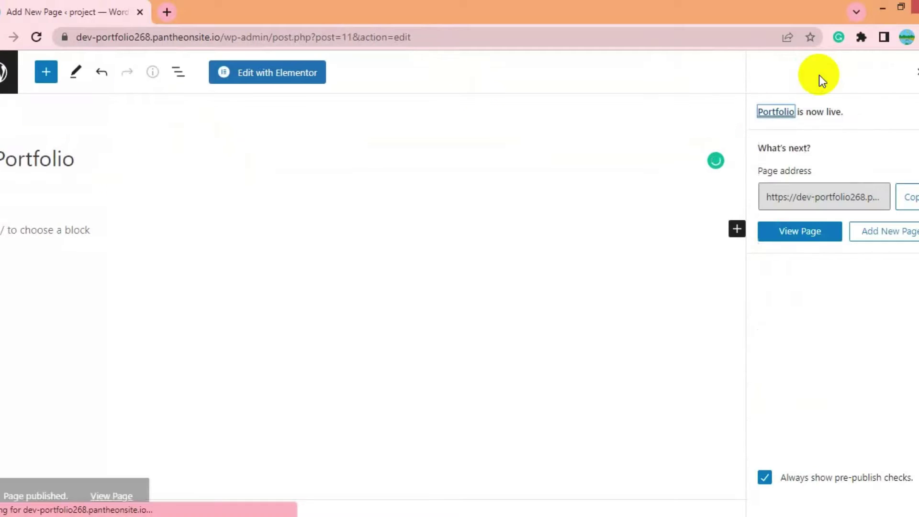
pyautogui.click(6, 72)
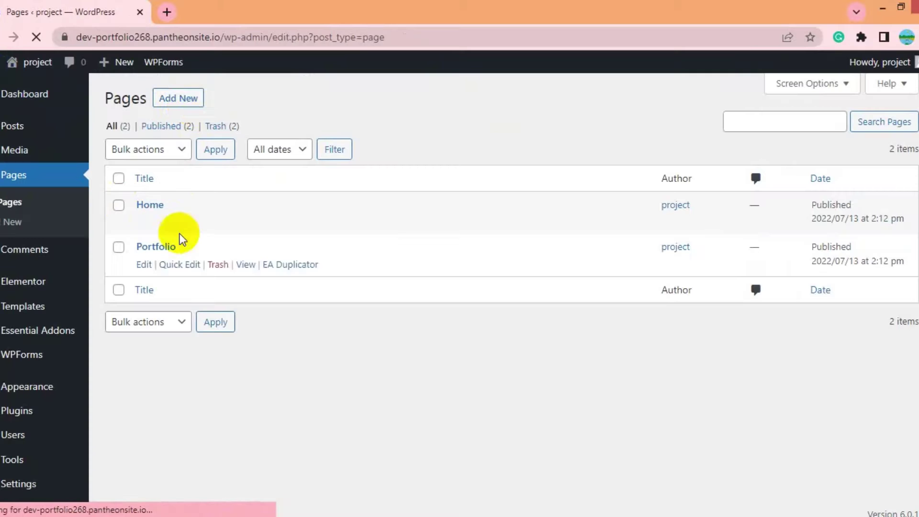
# Step: Create and publish a new page titled 'Contact'
pyautogui.click(185, 102)
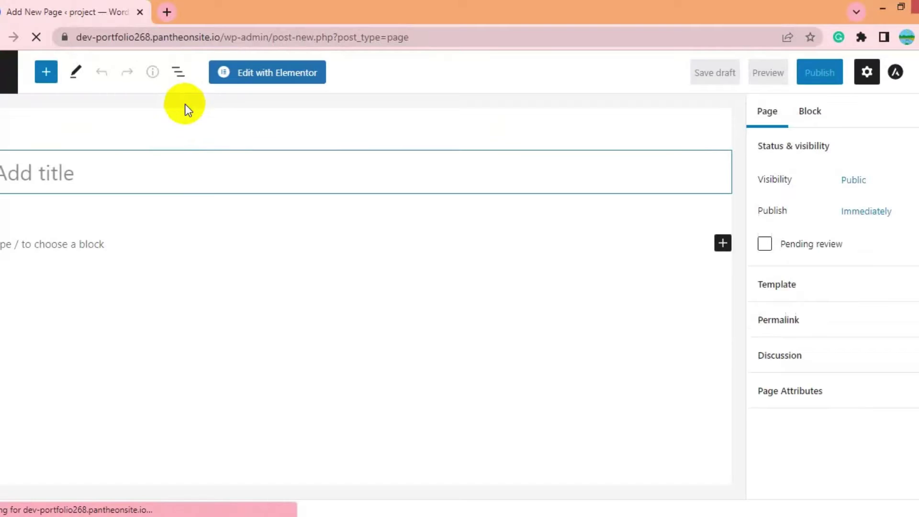
pyautogui.write('Contact')
pyautogui.click(820, 72)
pyautogui.click(819, 74)
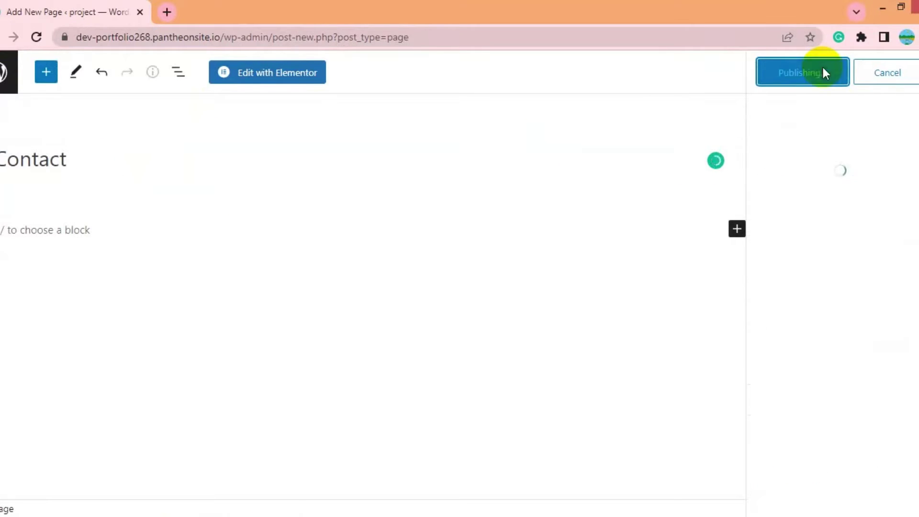
pyautogui.click(5, 72)
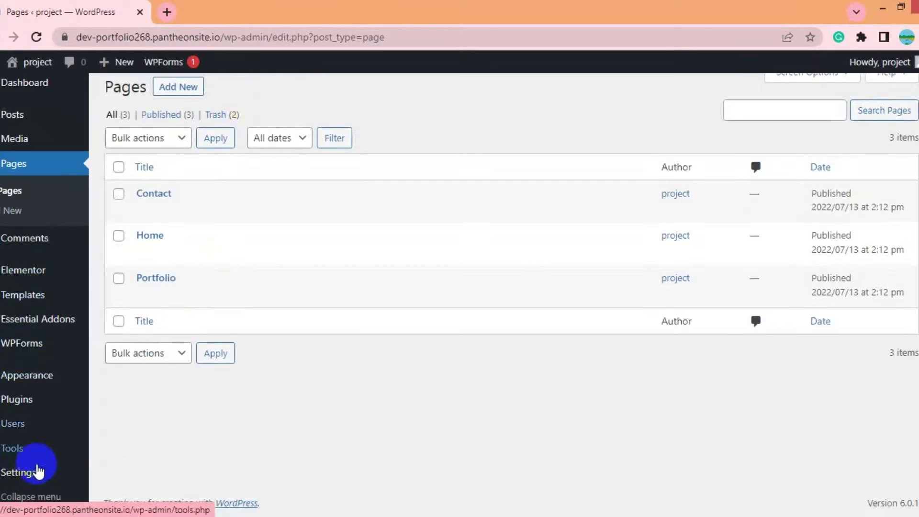
# Step: In Reading settings, set a static homepage showing the Home page and save
pyautogui.moveTo(30, 473)
pyautogui.click(127, 345)
pyautogui.click(266, 160)
pyautogui.click(365, 194)
pyautogui.click(354, 207)
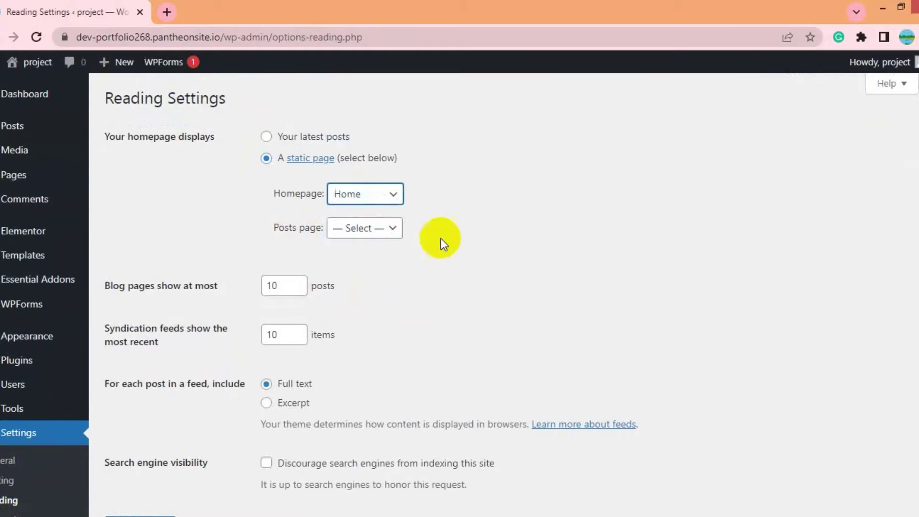
pyautogui.scroll(-3, 439, 240)
pyautogui.click(157, 397)
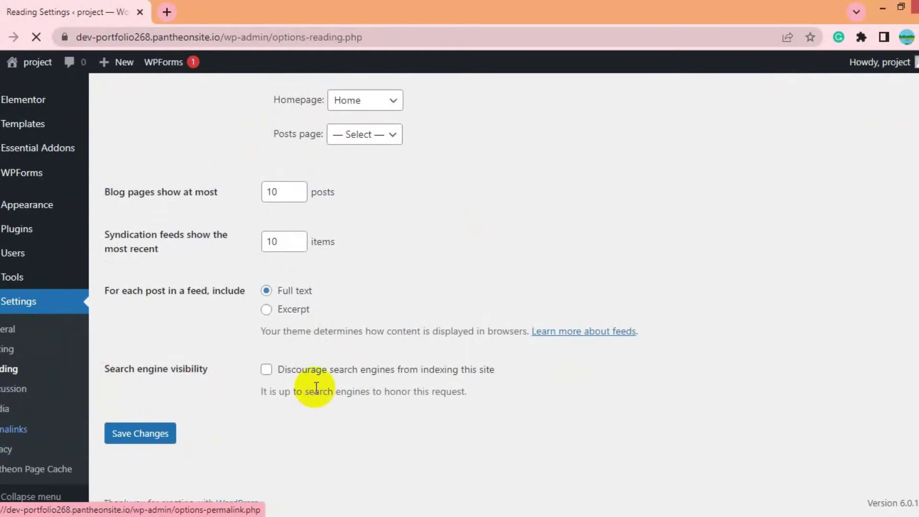
# Step: Set permalinks to the Post name structure (/%postname%/) and go to Elementor settings
pyautogui.click(111, 376)
pyautogui.scroll(-4, 191, 383)
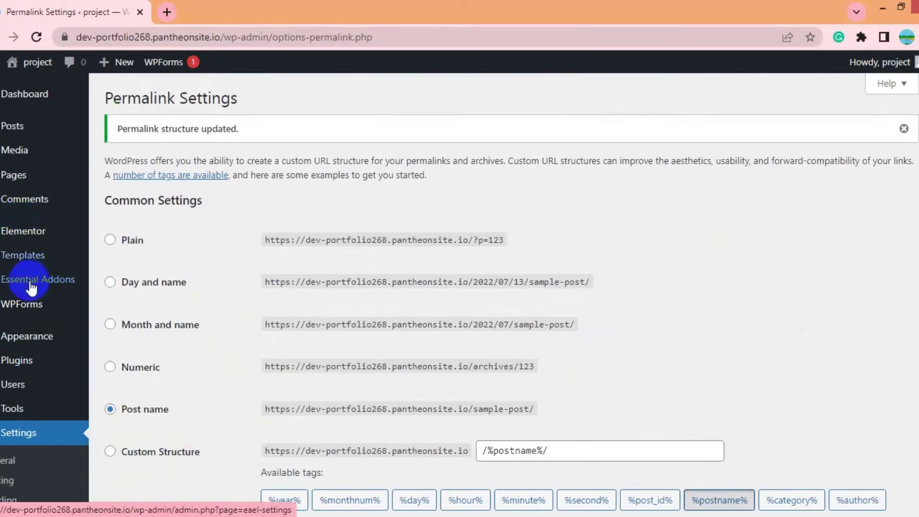
pyautogui.click(24, 230)
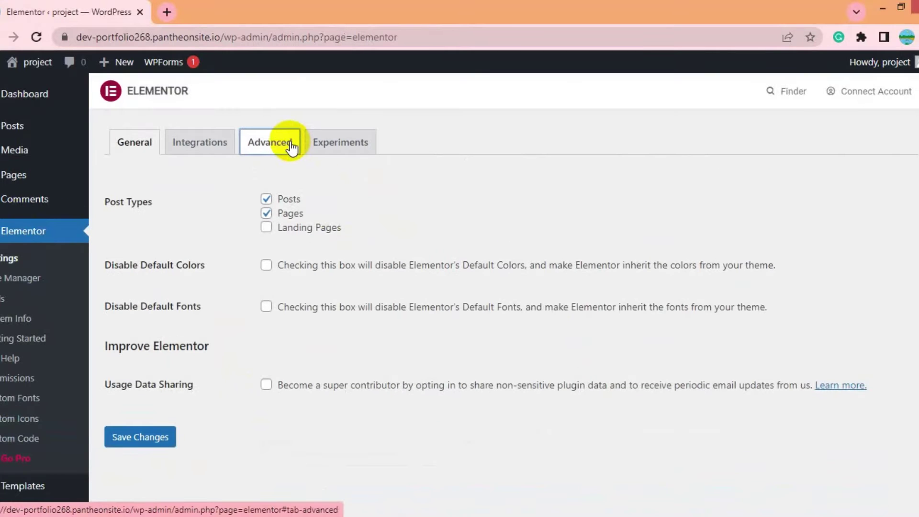
# Step: In Elementor's Advanced settings, set Enable Unfiltered File Uploads to Enable
pyautogui.click(215, 149)
pyautogui.click(269, 144)
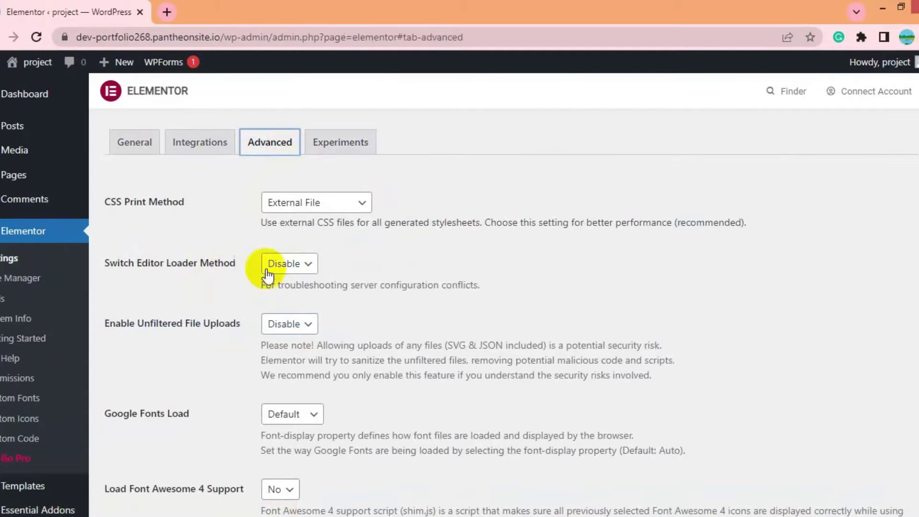
pyautogui.scroll(-2, 267, 275)
pyautogui.click(287, 253)
pyautogui.scroll(-3, 264, 274)
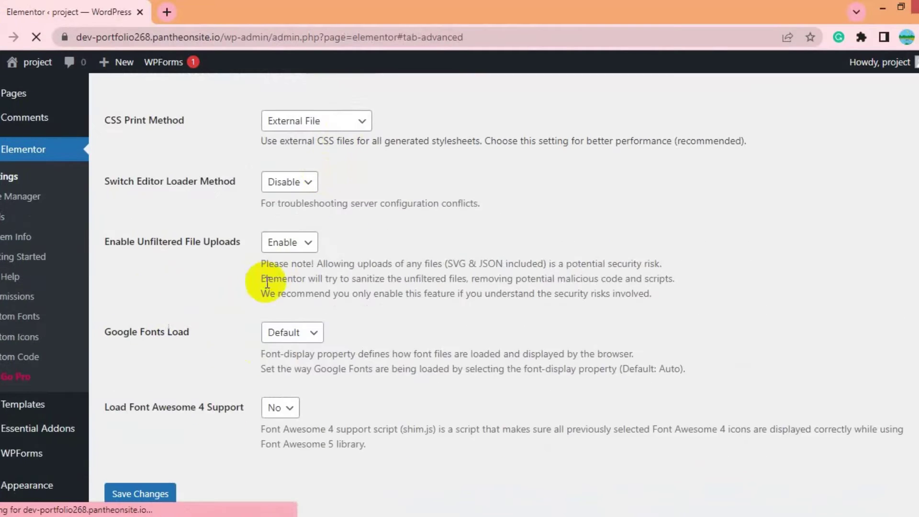
pyautogui.scroll(2, 259, 277)
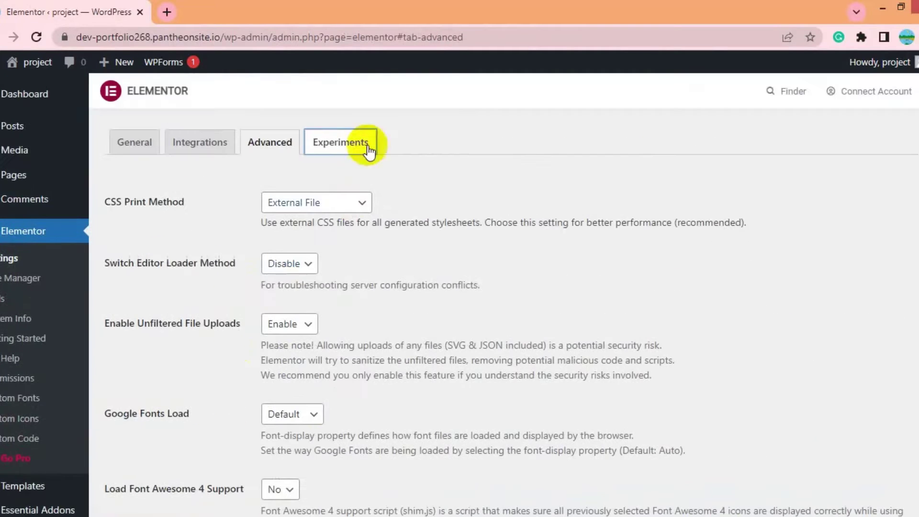
# Step: Review the Elementor Experiments tab, then open the Home page for editing
pyautogui.click(335, 152)
pyautogui.click(266, 142)
pyautogui.click(343, 151)
pyautogui.scroll(-15, 287, 239)
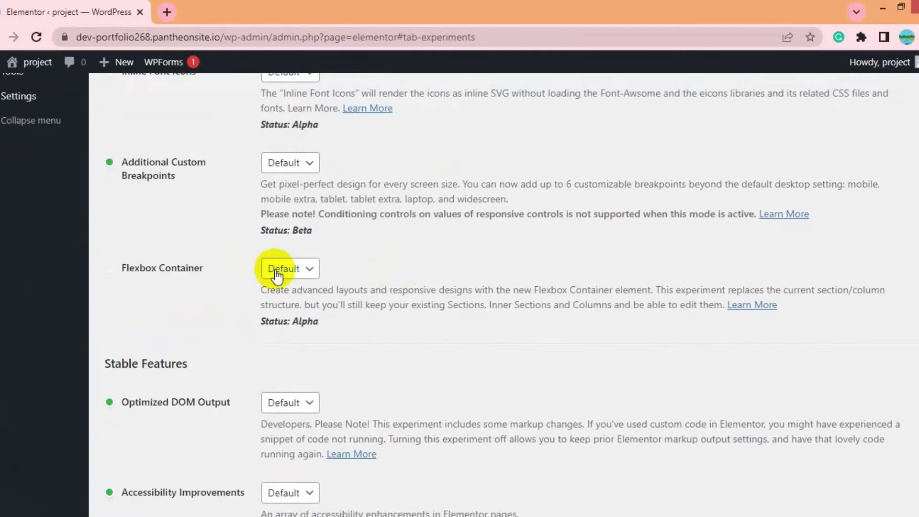
pyautogui.scroll(-10, 395, 316)
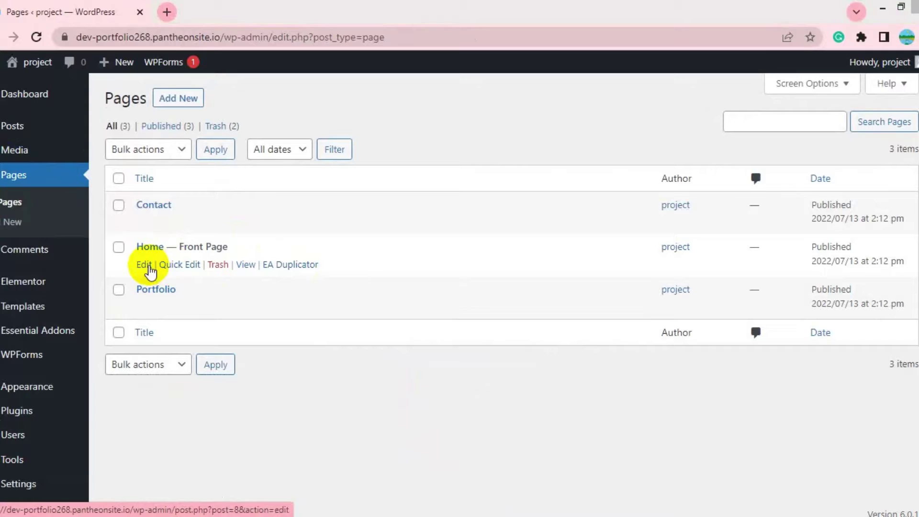
pyautogui.click(144, 264)
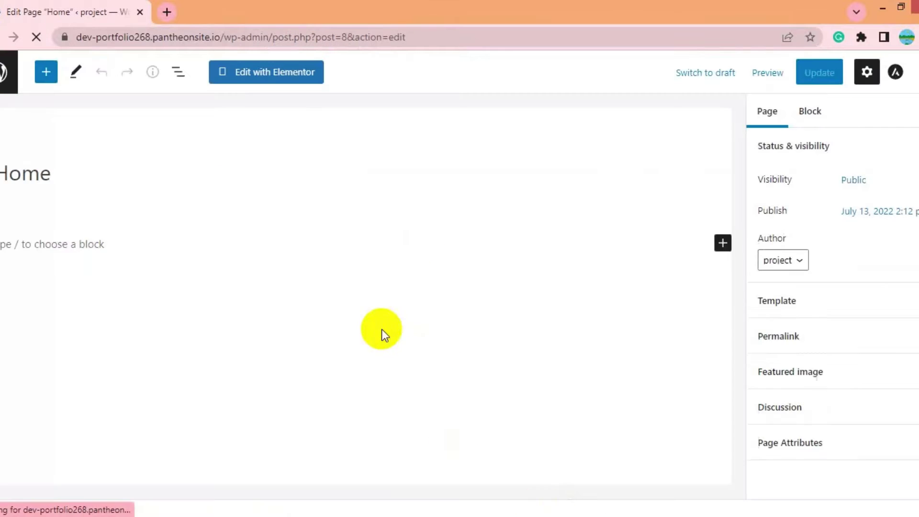
# Step: Open Home in Elementor and set its Page Layout to Elementor Canvas
pyautogui.click(278, 76)
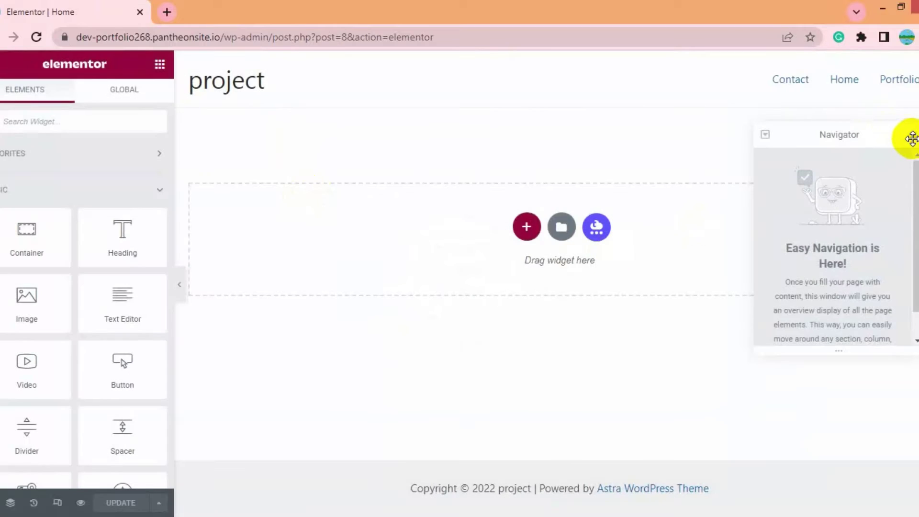
pyautogui.click(911, 135)
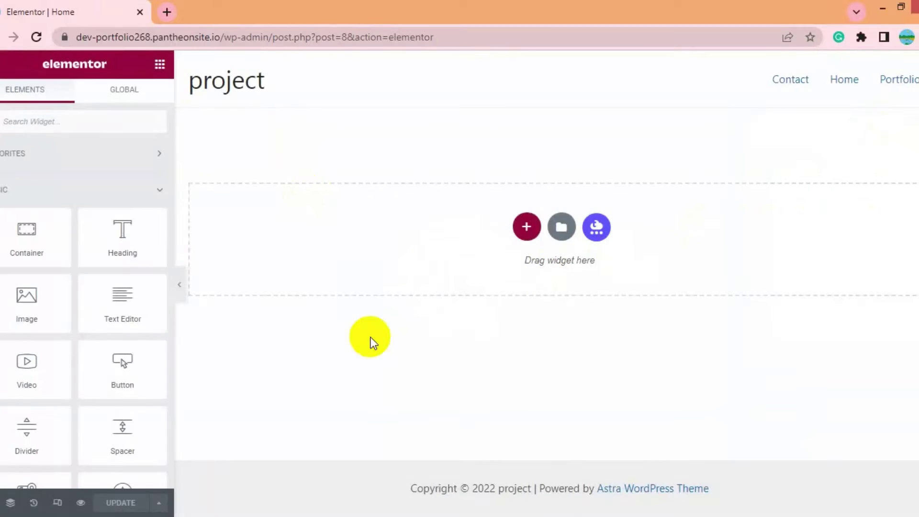
pyautogui.click(6, 504)
pyautogui.scroll(-3, 129, 299)
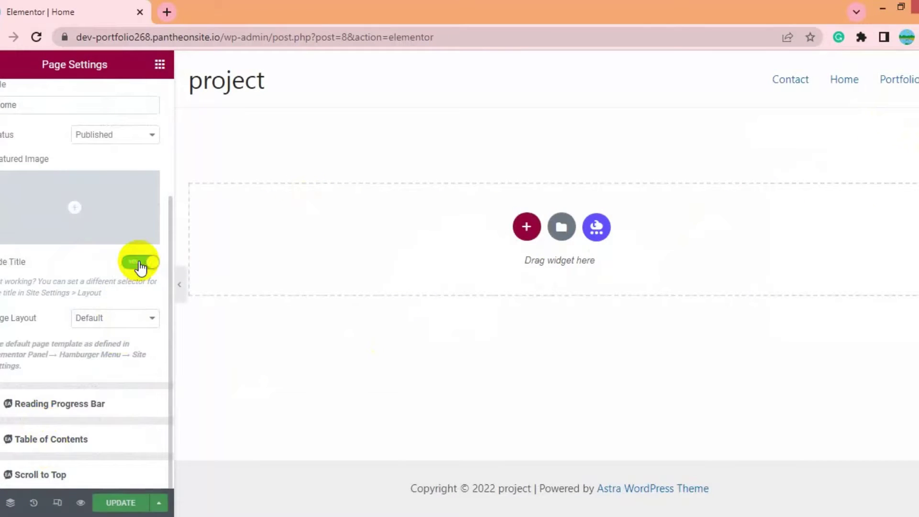
pyautogui.click(89, 331)
pyautogui.click(109, 354)
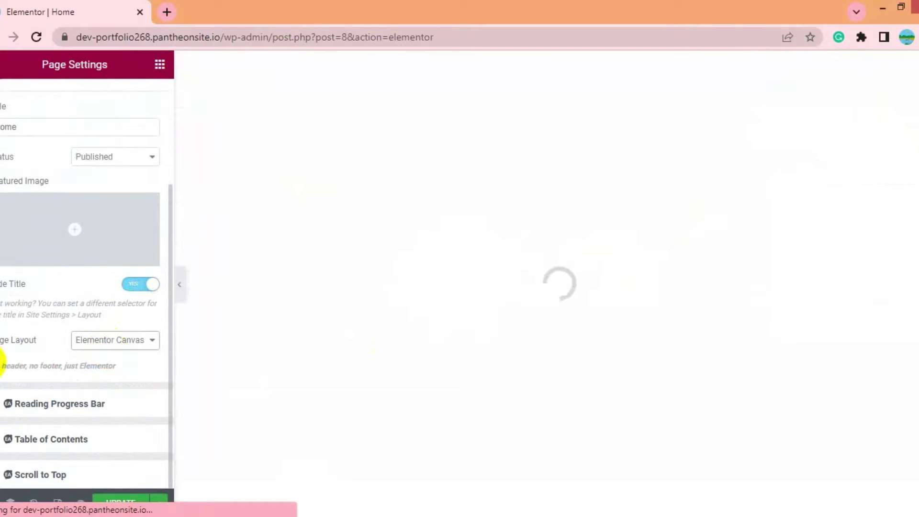
# Step: Import the JFD-Home template file from the TEMPLATES folder via My Templates
pyautogui.click(561, 168)
pyautogui.click(535, 86)
pyautogui.click(709, 84)
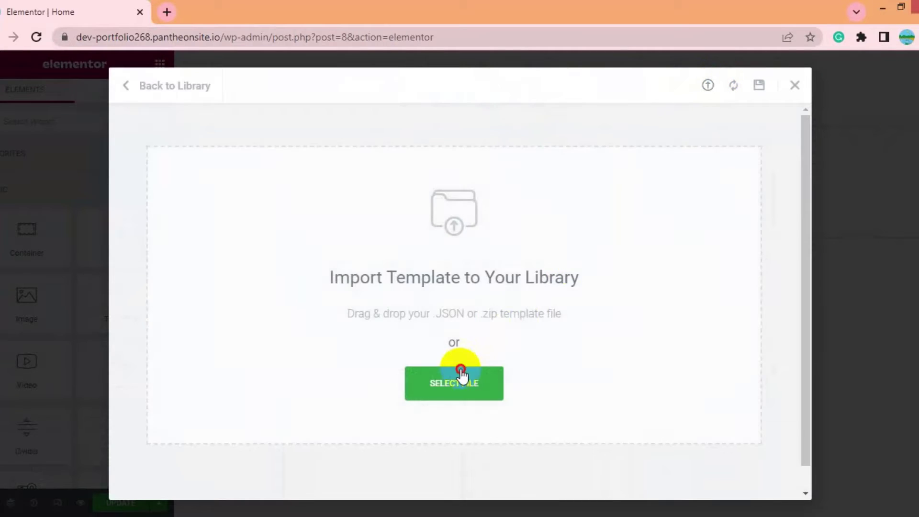
pyautogui.click(461, 375)
pyautogui.doubleClick(139, 220)
pyautogui.click(197, 141)
pyautogui.doubleClick(197, 140)
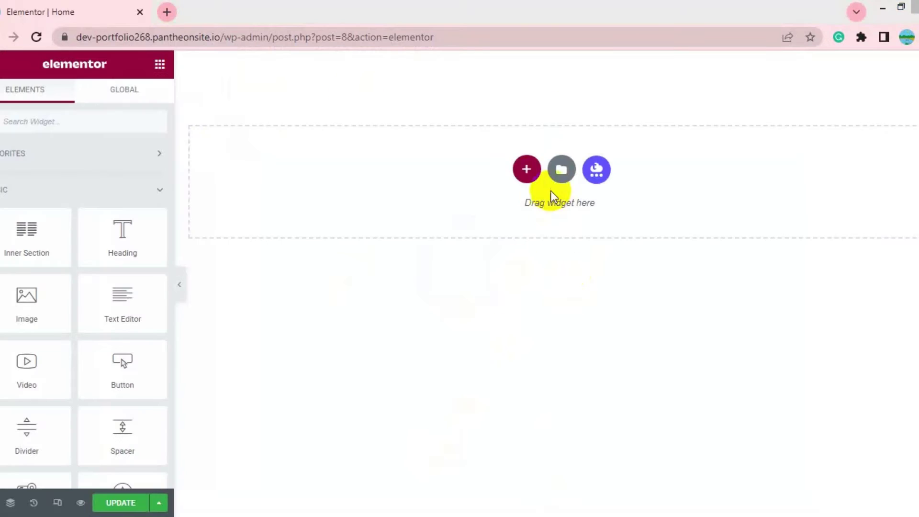
pyautogui.click(527, 169)
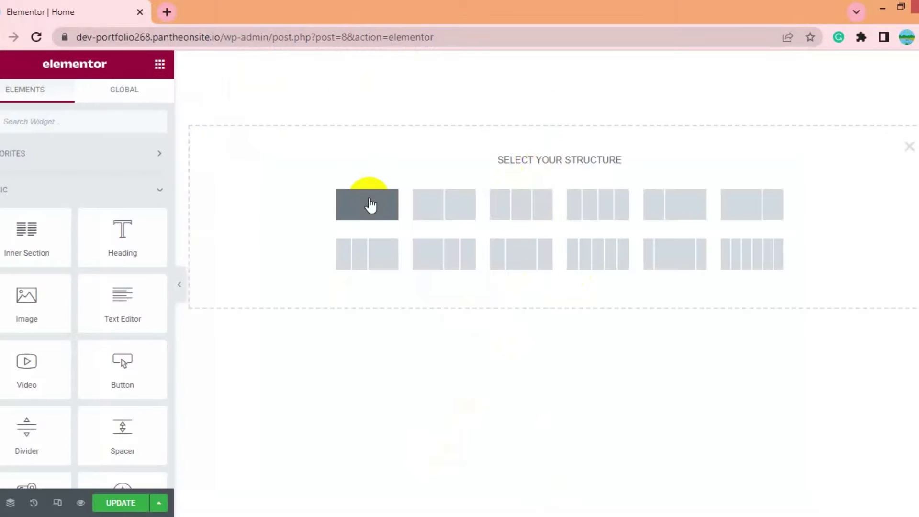
# Step: Add a one-column Full Width section with a 350 px minimum height
pyautogui.click(370, 205)
pyautogui.click(113, 178)
pyautogui.click(119, 214)
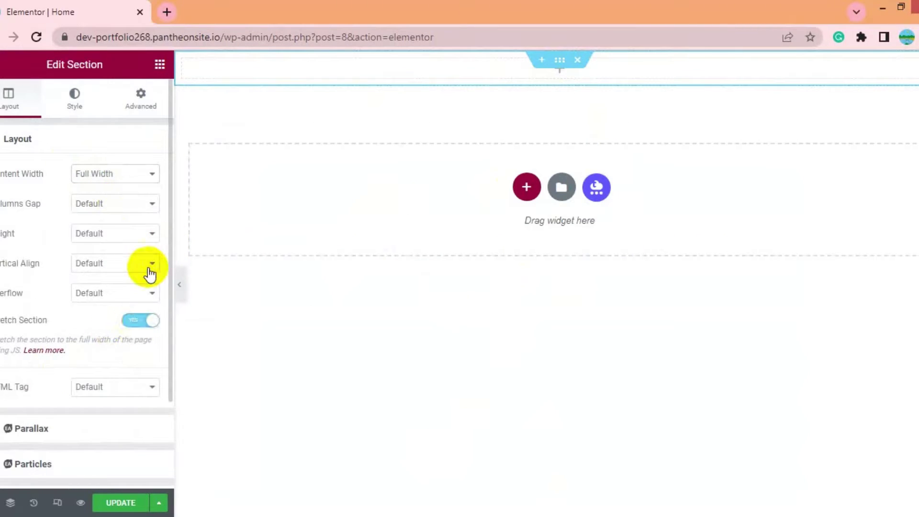
pyautogui.click(96, 270)
pyautogui.click(128, 278)
pyautogui.write('350')
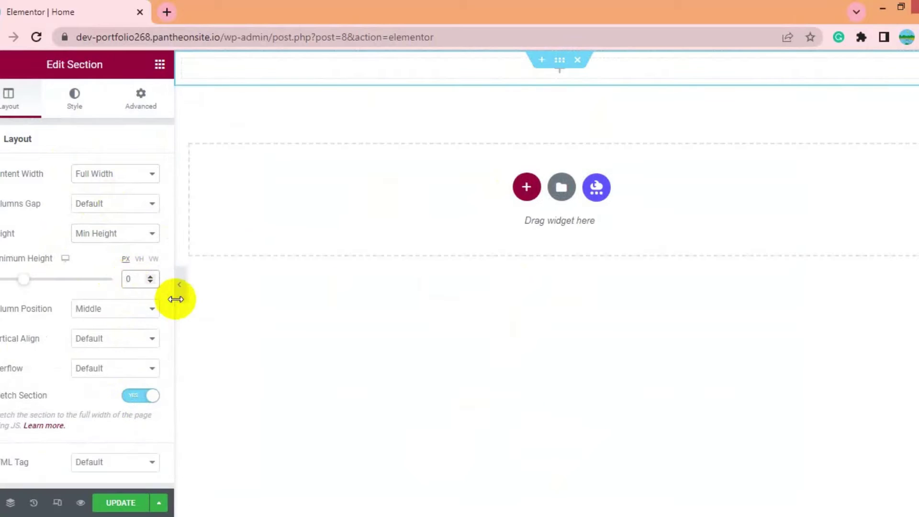
# Step: Set the section's classic background to the cover image uploaded from Downloads/IMAGES
pyautogui.click(559, 174)
pyautogui.click(558, 60)
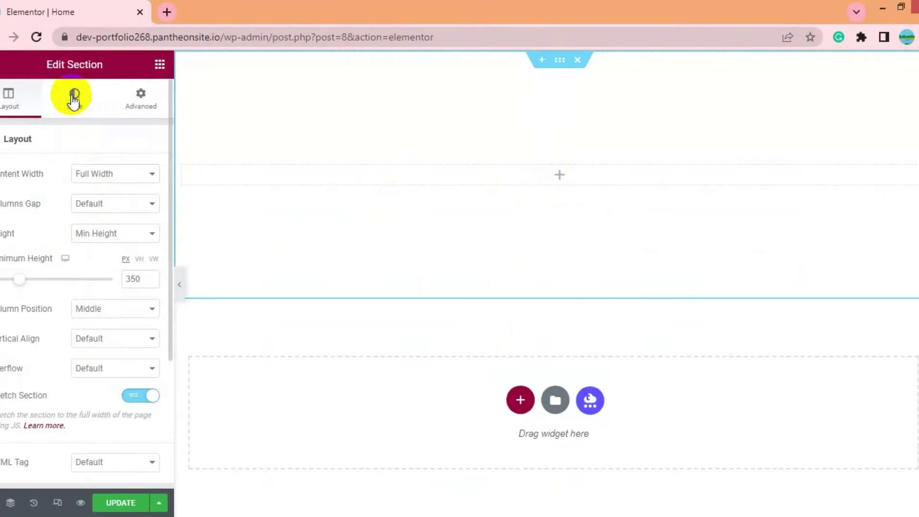
pyautogui.click(75, 98)
pyautogui.click(91, 204)
pyautogui.click(96, 303)
pyautogui.click(487, 304)
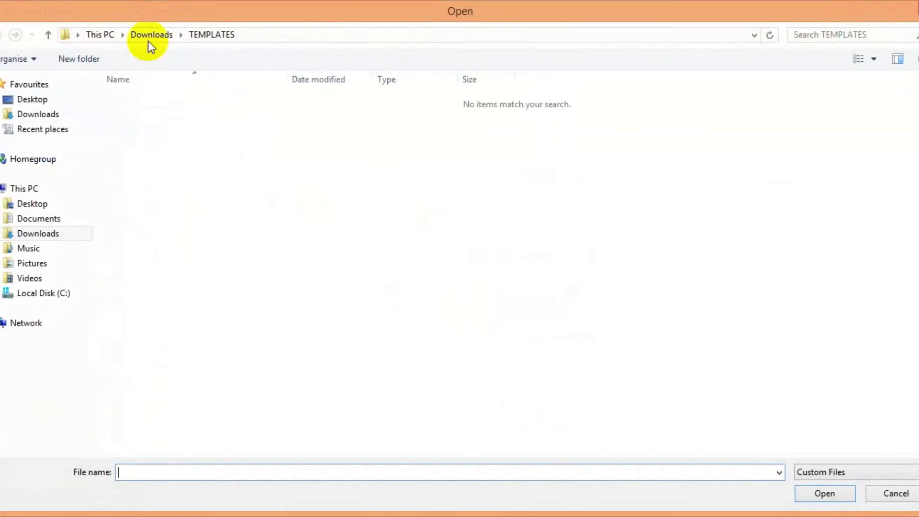
pyautogui.click(150, 36)
pyautogui.doubleClick(666, 115)
pyautogui.doubleClick(372, 140)
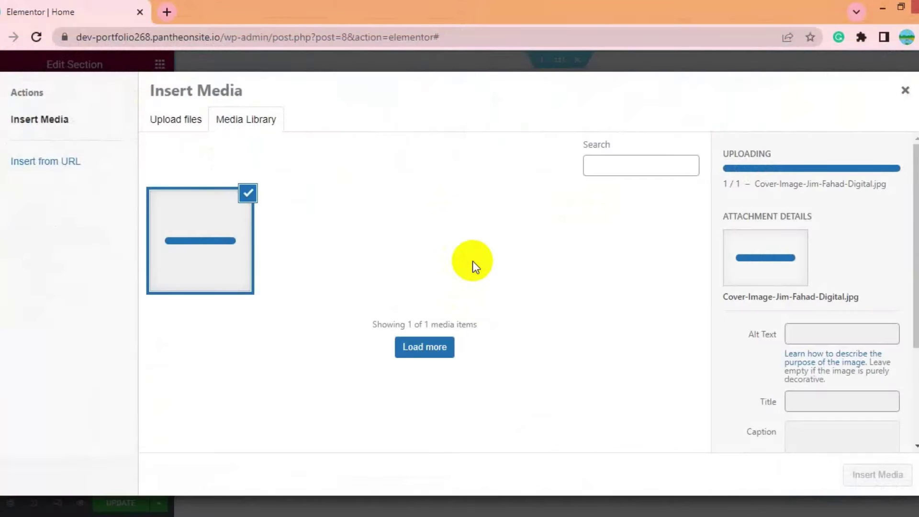
pyautogui.click(878, 474)
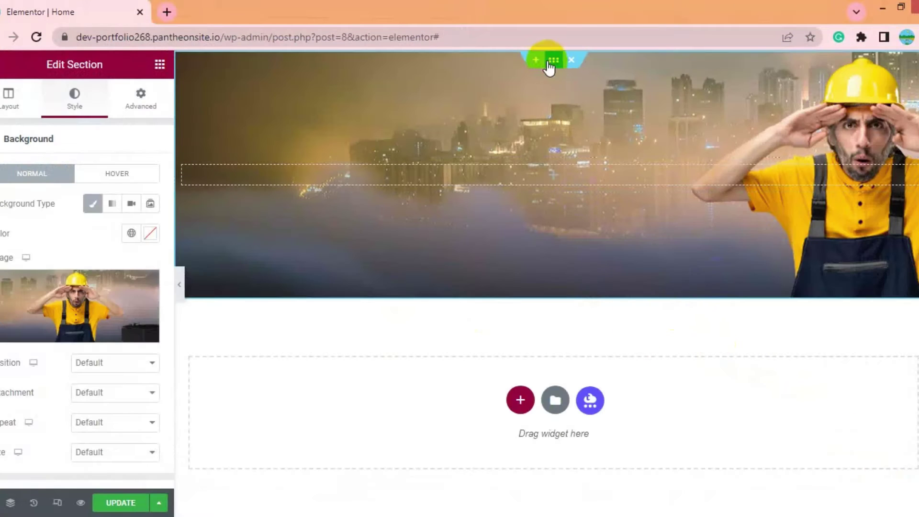
# Step: Make the background Center Center, Scroll, No-repeat and Cover, then add a two-column section below
pyautogui.click(119, 364)
pyautogui.click(137, 389)
pyautogui.click(112, 419)
pyautogui.click(111, 422)
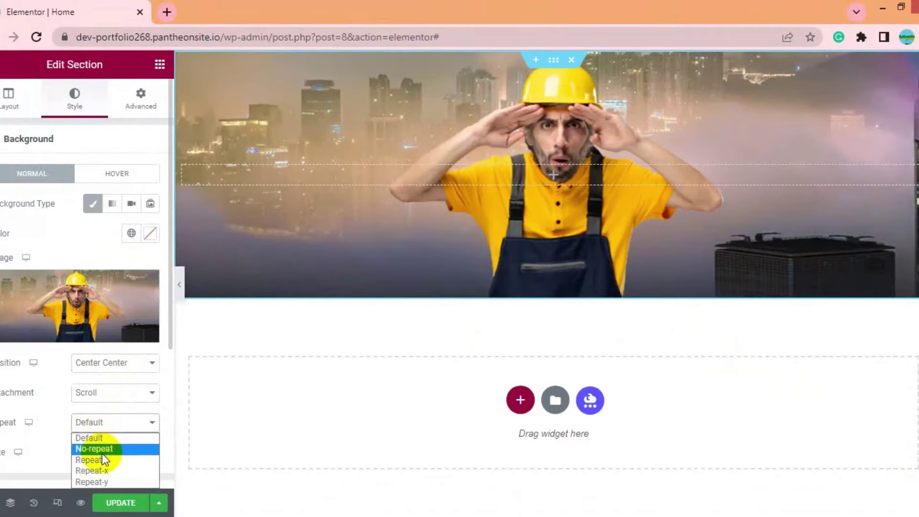
pyautogui.click(179, 285)
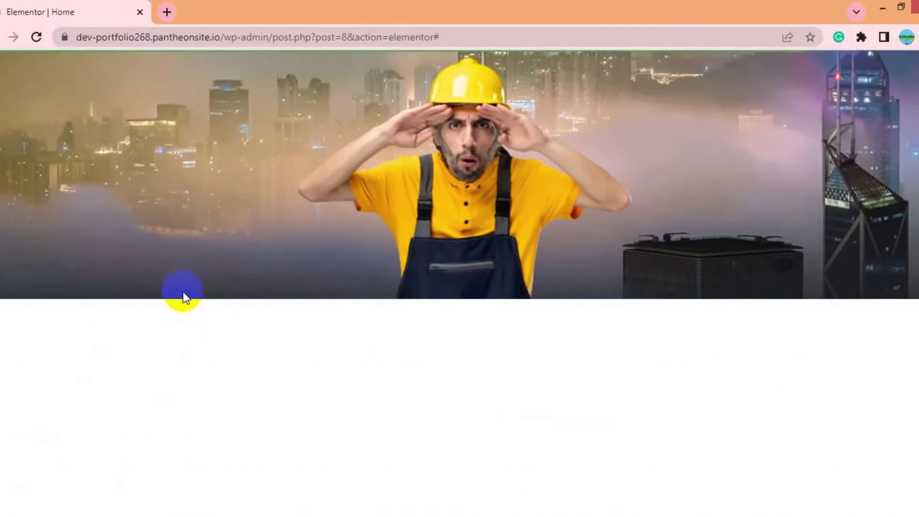
pyautogui.click(6, 284)
pyautogui.click(519, 400)
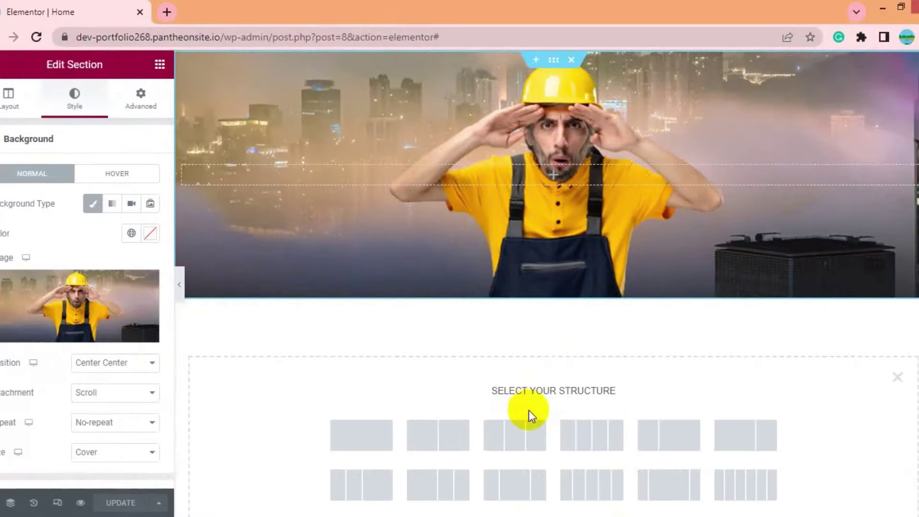
pyautogui.click(446, 430)
# Step: Give the two-column section a columns gap, #eaeef3 background and 20 bottom padding, then save
pyautogui.click(98, 247)
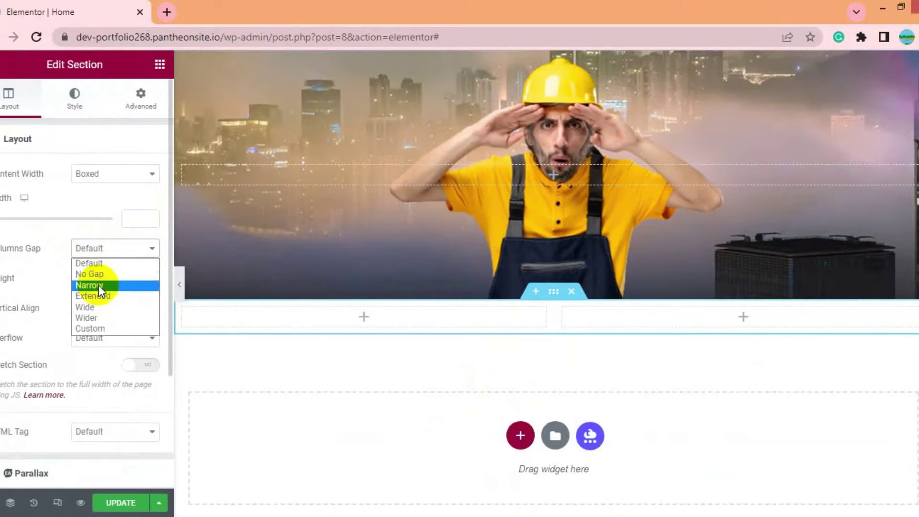
pyautogui.click(75, 99)
pyautogui.click(92, 203)
pyautogui.click(150, 234)
pyautogui.hotkey('ctrl', 'v')
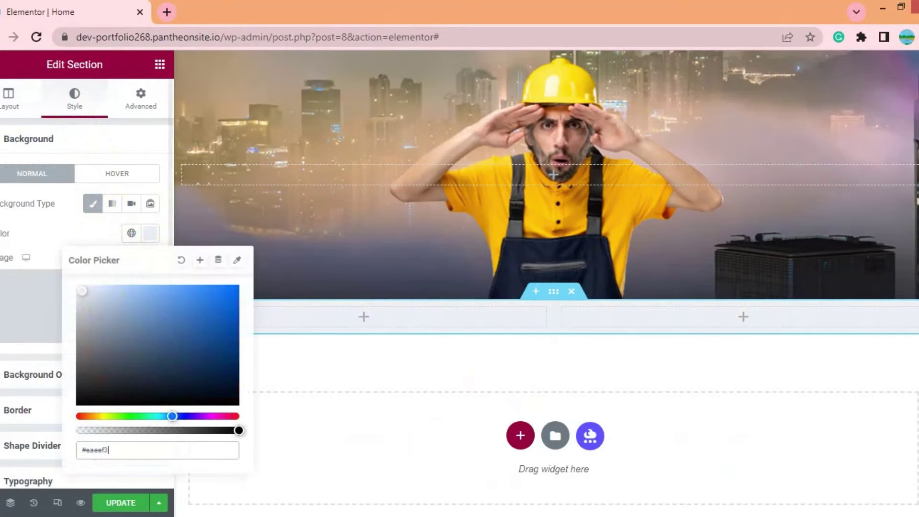
pyautogui.click(555, 297)
pyautogui.click(141, 98)
pyautogui.click(72, 245)
pyautogui.write('20')
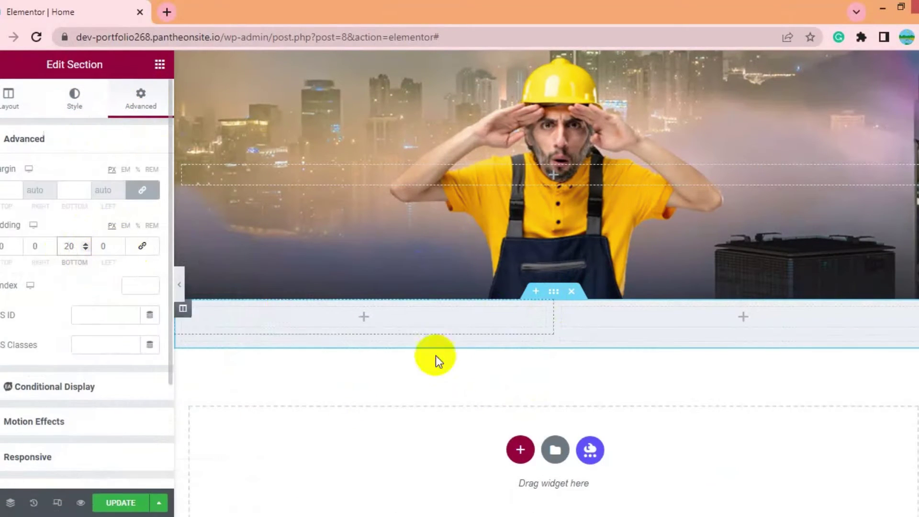
pyautogui.click(162, 502)
# Step: Give the left column a classic background and a rounded border radius
pyautogui.click(183, 309)
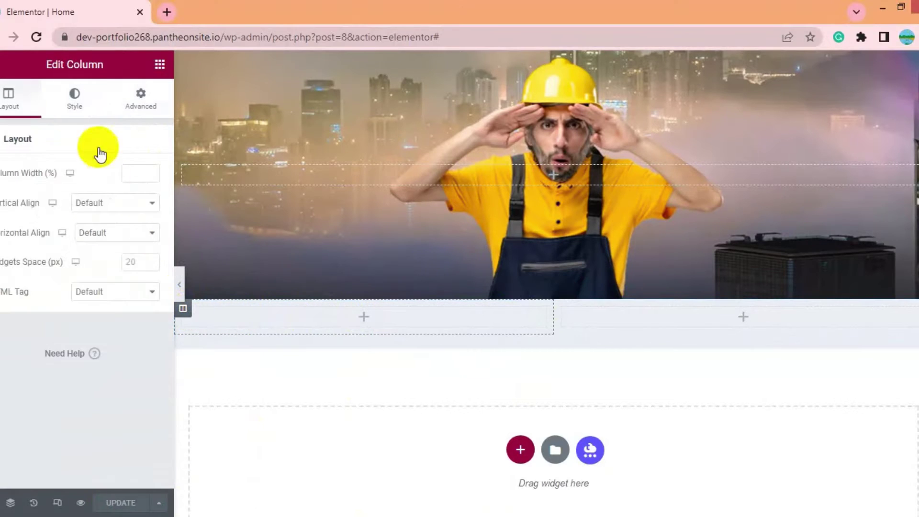
pyautogui.click(75, 100)
pyautogui.click(111, 204)
pyautogui.click(150, 234)
pyautogui.click(208, 324)
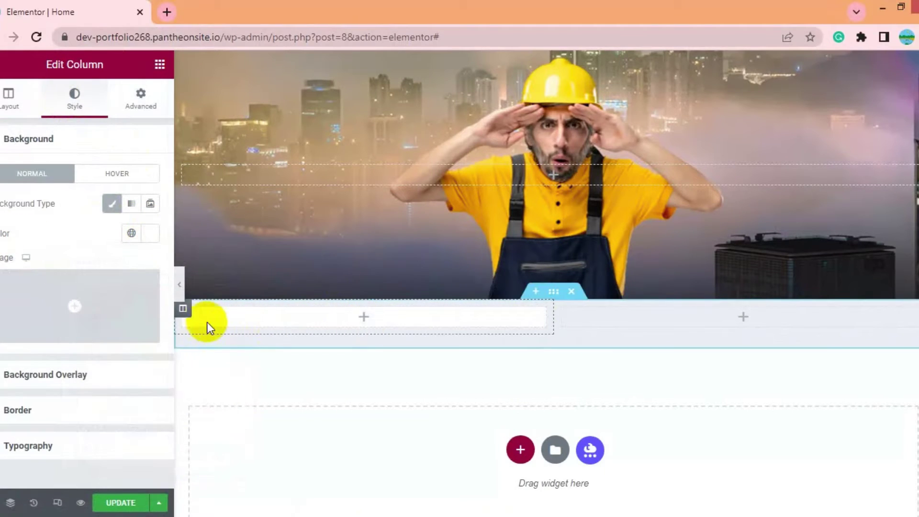
pyautogui.scroll(-1, 72, 257)
pyautogui.click(43, 355)
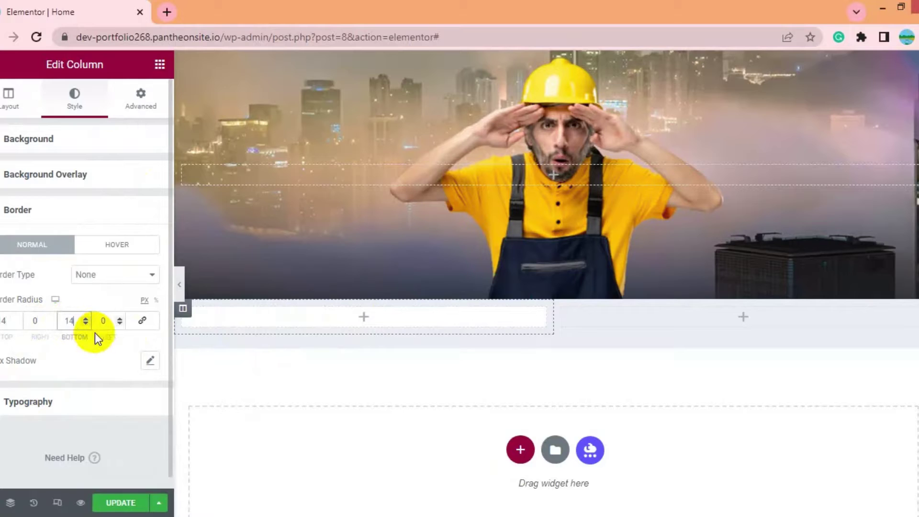
# Step: Place an inner section in the left column, aligned to the top with 30 padding
pyautogui.click(363, 317)
pyautogui.moveTo(23, 240); pyautogui.dragTo(334, 334)
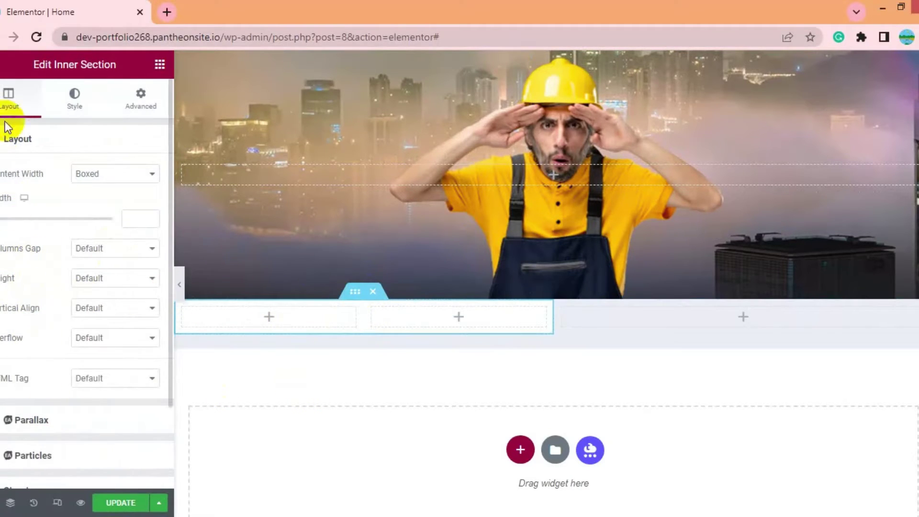
pyautogui.click(115, 308)
pyautogui.click(96, 335)
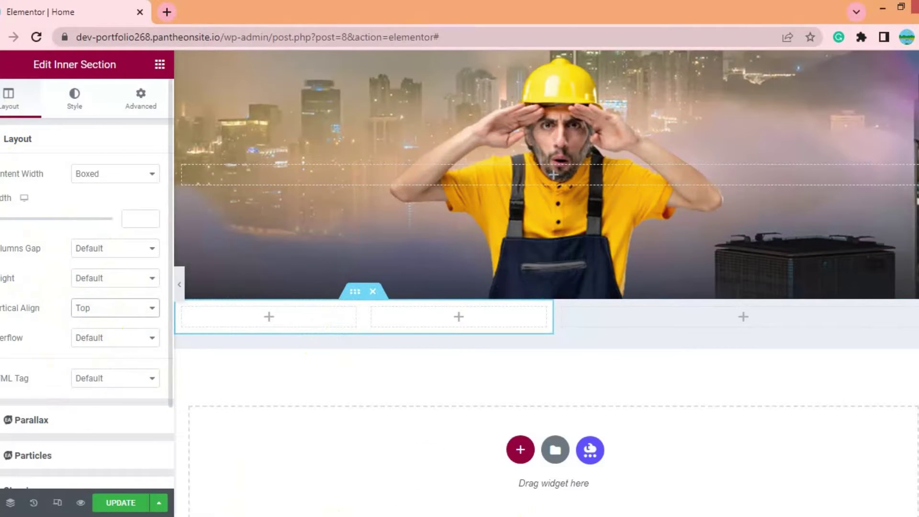
pyautogui.click(139, 99)
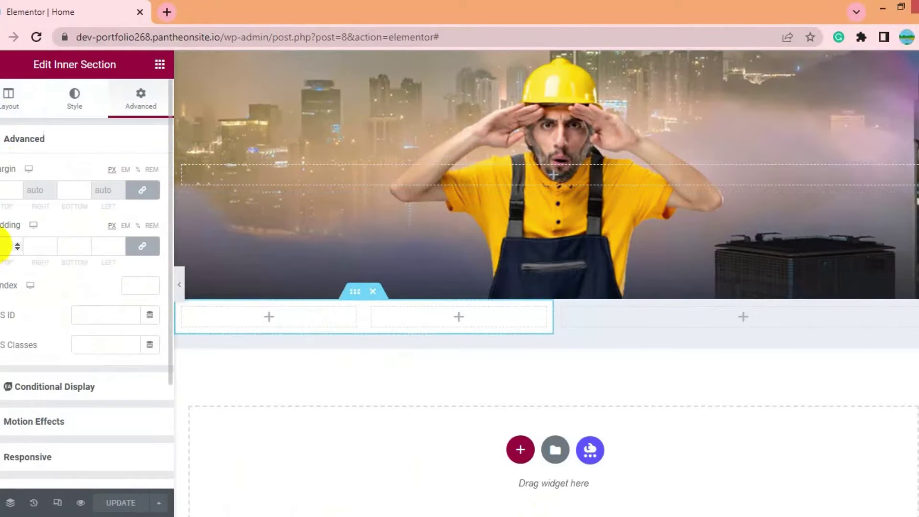
pyautogui.click(8, 246)
pyautogui.write('30')
pyautogui.click(160, 64)
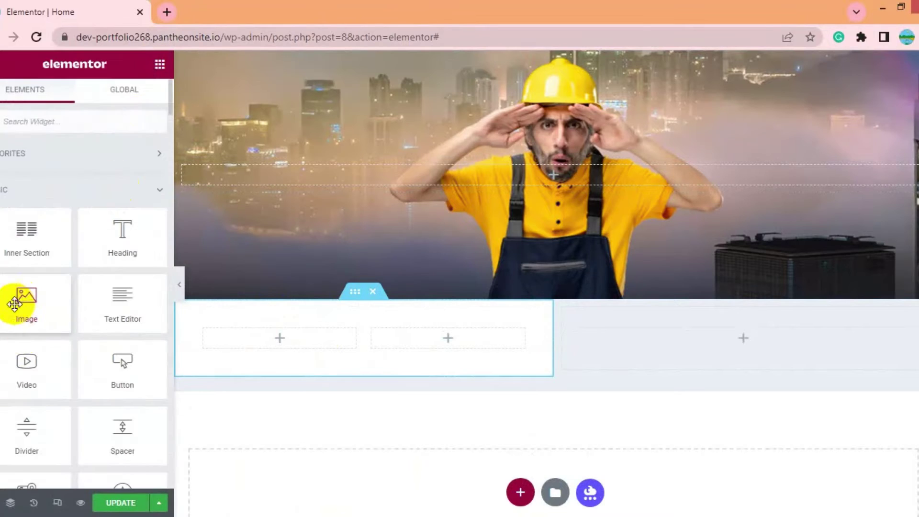
# Step: Add an Image widget to the left inner column and insert the uploaded profile photo
pyautogui.moveTo(14, 297); pyautogui.dragTo(258, 321)
pyautogui.click(115, 273)
pyautogui.click(80, 215)
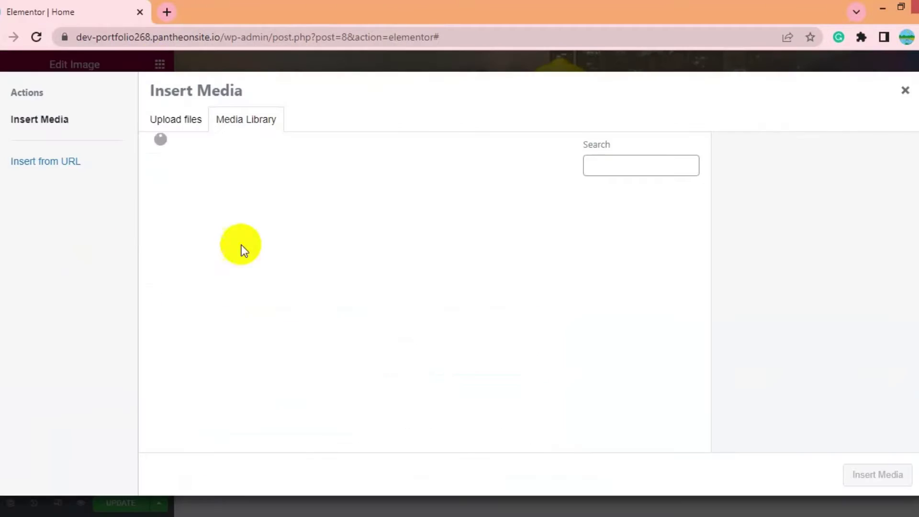
pyautogui.click(518, 303)
pyautogui.doubleClick(647, 119)
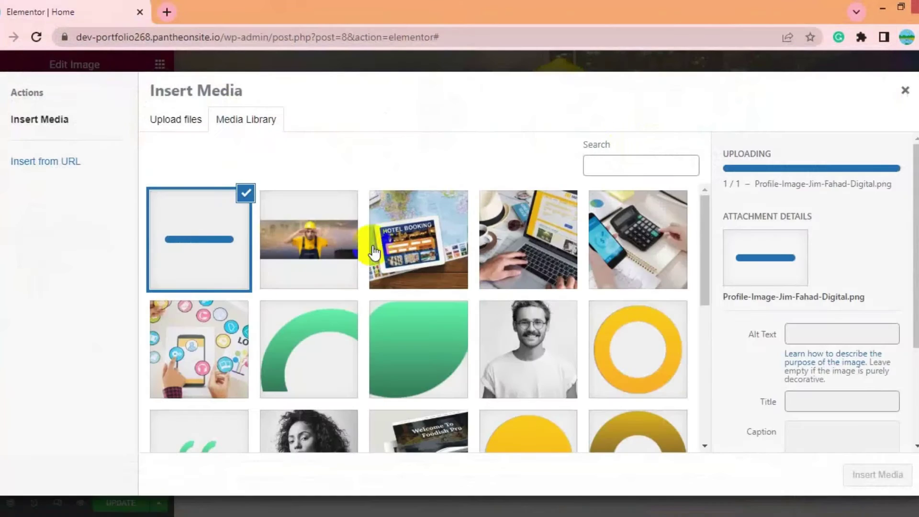
pyautogui.click(871, 479)
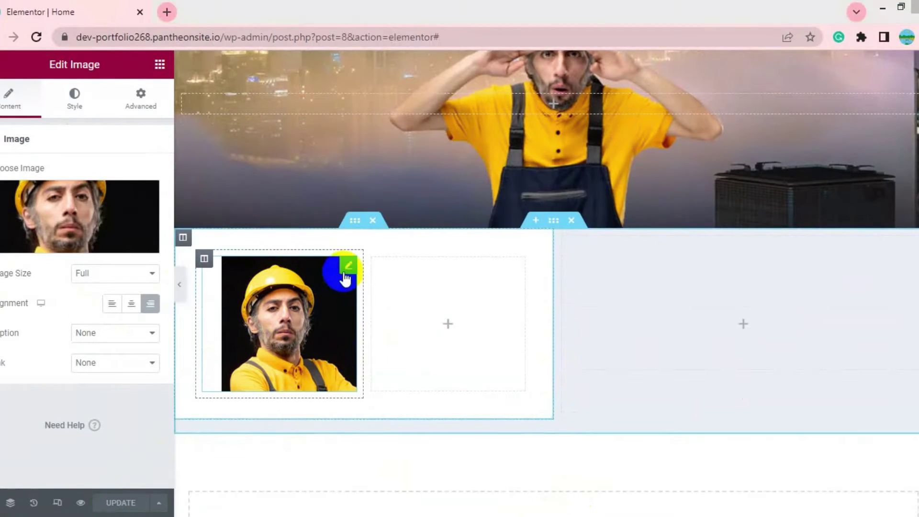
# Step: Size the photo to 200 and give it a solid 6 px light border with rounded corners
pyautogui.click(74, 98)
pyautogui.write('200')
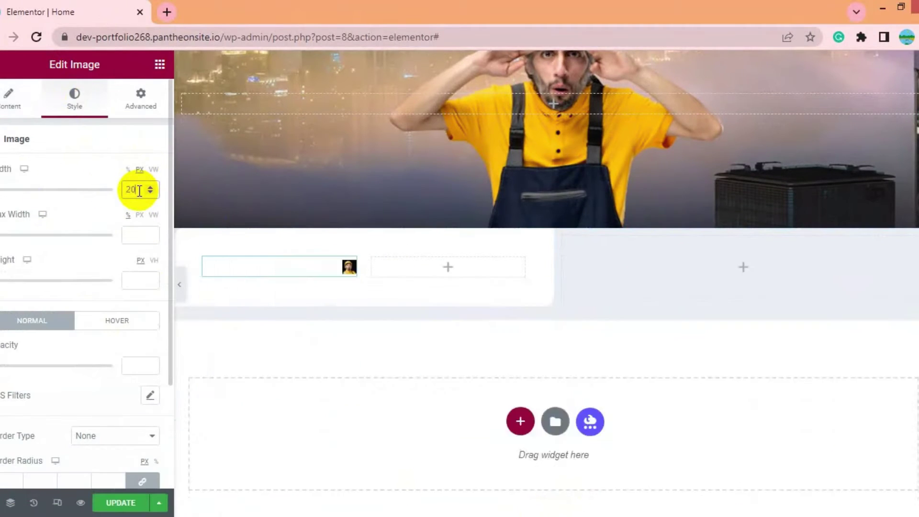
pyautogui.scroll(-2, 77, 388)
pyautogui.click(111, 363)
pyautogui.click(111, 381)
pyautogui.click(10, 409)
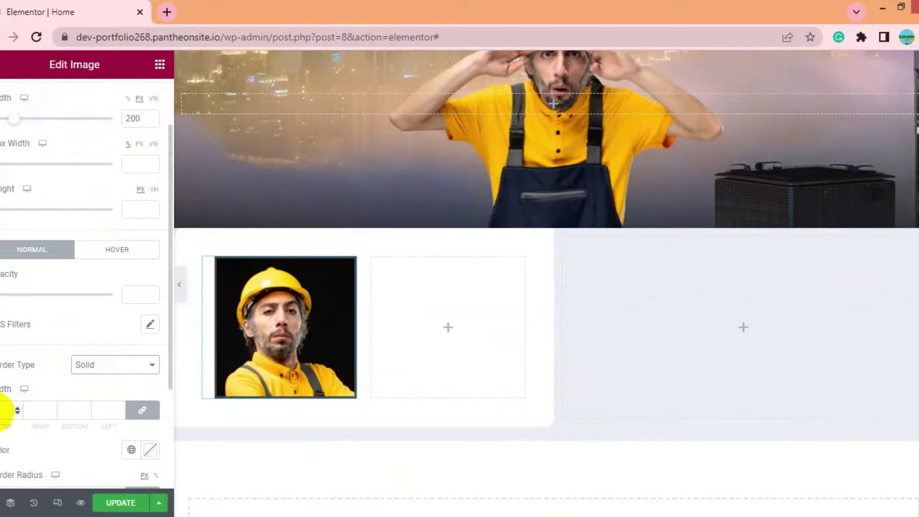
pyautogui.write('6')
pyautogui.scroll(-2, 10, 409)
pyautogui.click(150, 379)
pyautogui.hotkey('ctrl', 'v')
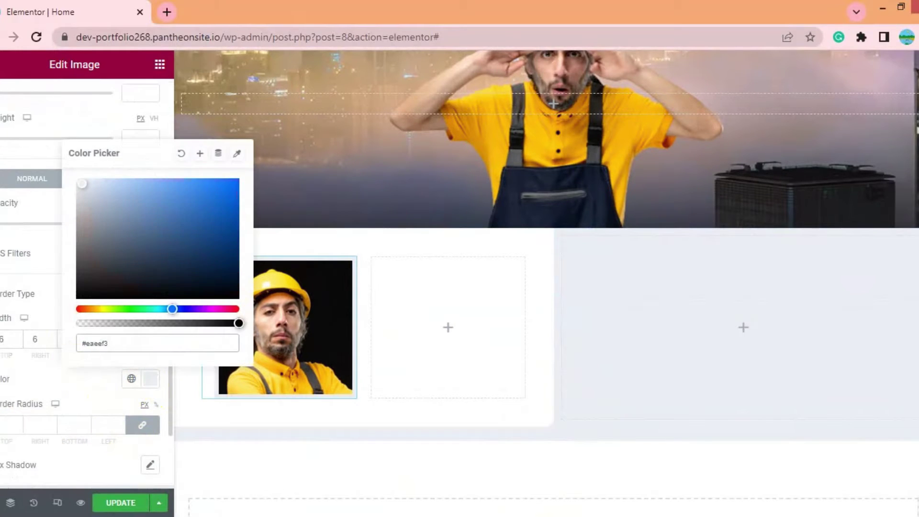
pyautogui.click(5, 426)
pyautogui.scroll(5, 144, 154)
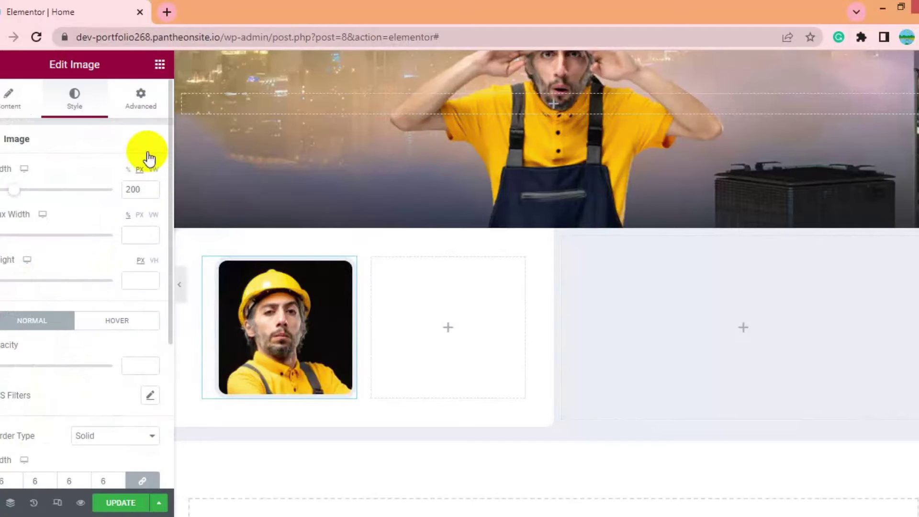
# Step: Set the photo's top margin alone to -122 px so it overlaps the banner, then preview
pyautogui.click(141, 98)
pyautogui.click(142, 189)
pyautogui.click(19, 194)
pyautogui.write('-122')
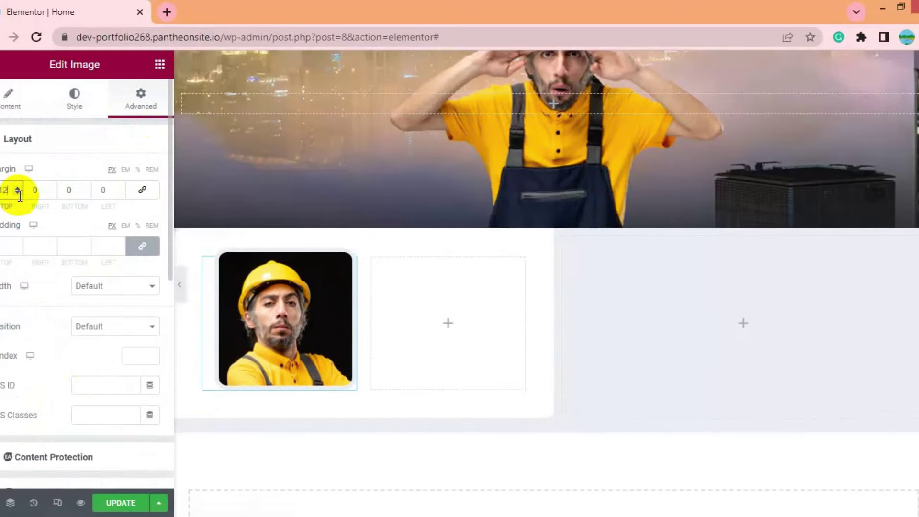
pyautogui.click(180, 284)
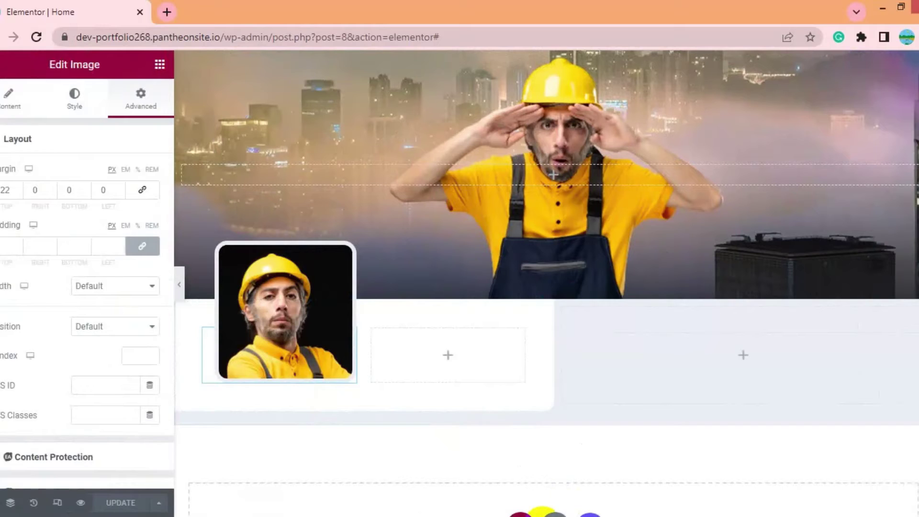
# Step: Add a Heading in the empty middle column showing the owner's name
pyautogui.click(448, 354)
pyautogui.moveTo(123, 236); pyautogui.dragTo(378, 340)
pyautogui.tripleClick(105, 198)
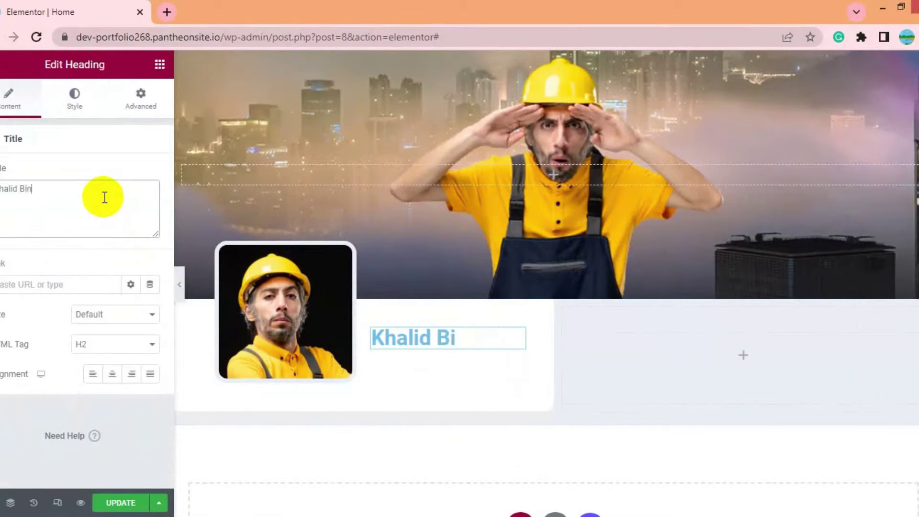
# Step: Make the name heading black and set its font to Poppins
pyautogui.click(77, 99)
pyautogui.click(150, 173)
pyautogui.moveTo(96, 330); pyautogui.dragTo(27, 371)
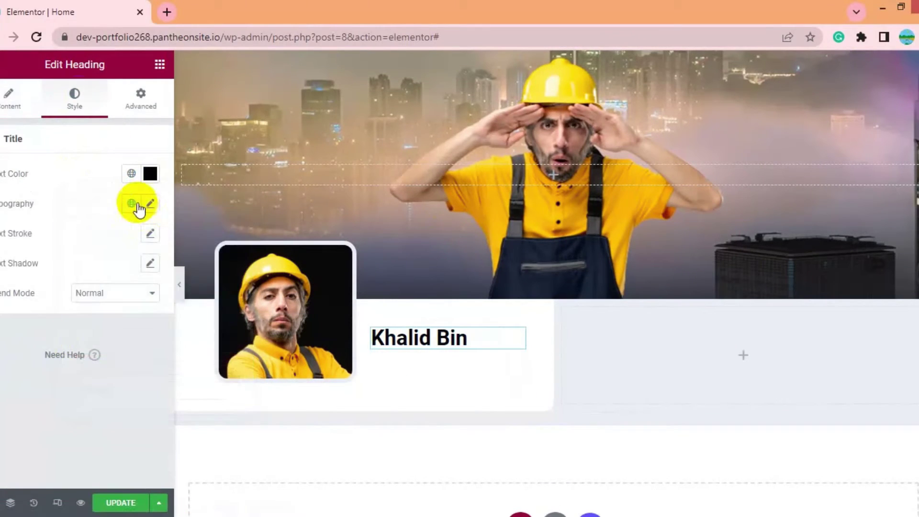
pyautogui.click(150, 203)
pyautogui.click(123, 280)
pyautogui.write('popp')
pyautogui.press('Return')
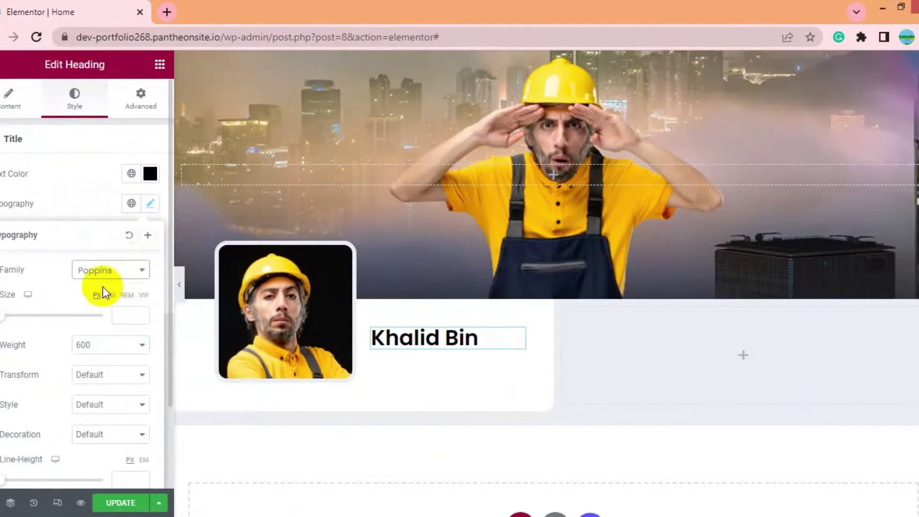
pyautogui.click(125, 366)
# Step: Duplicate the heading as an 'I am a Web Developer' subtitle at 18 px, weight 400
pyautogui.click(508, 337)
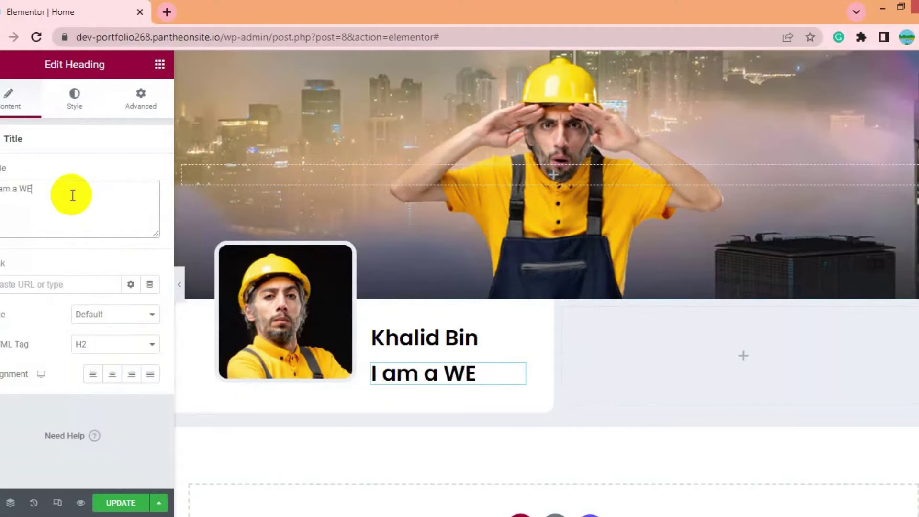
pyautogui.write('De')
pyautogui.press('BackSpace')
pyautogui.press('BackSpace')
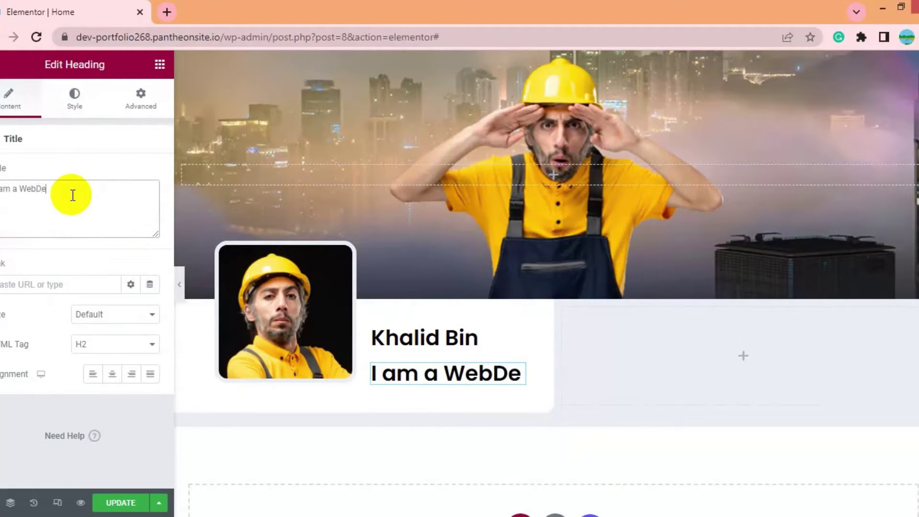
pyautogui.write('v')
pyautogui.click(74, 99)
pyautogui.click(150, 204)
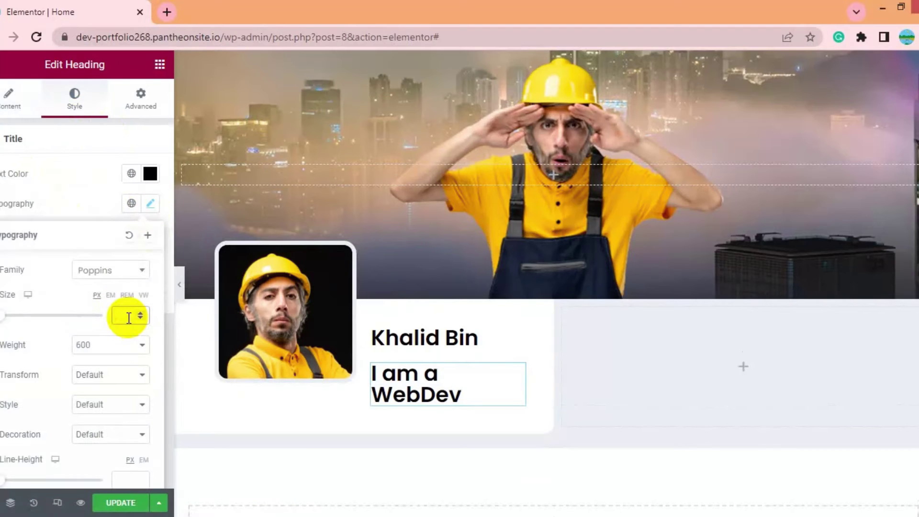
pyautogui.write('18')
pyautogui.click(133, 347)
pyautogui.click(95, 393)
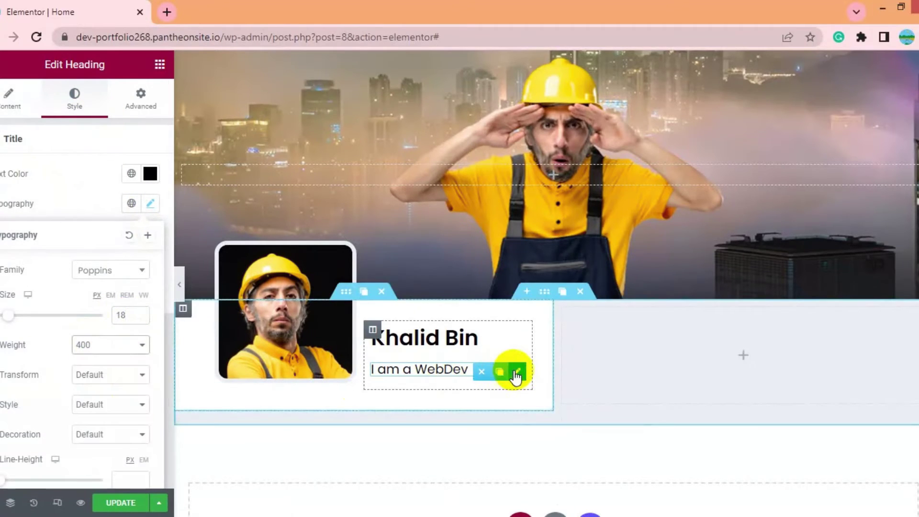
# Step: Correct the subtitle wording between 'Web' and 'Developer' and check its spacing settings
pyautogui.click(513, 370)
pyautogui.click(70, 216)
pyautogui.press('Left')
pyautogui.press('Left')
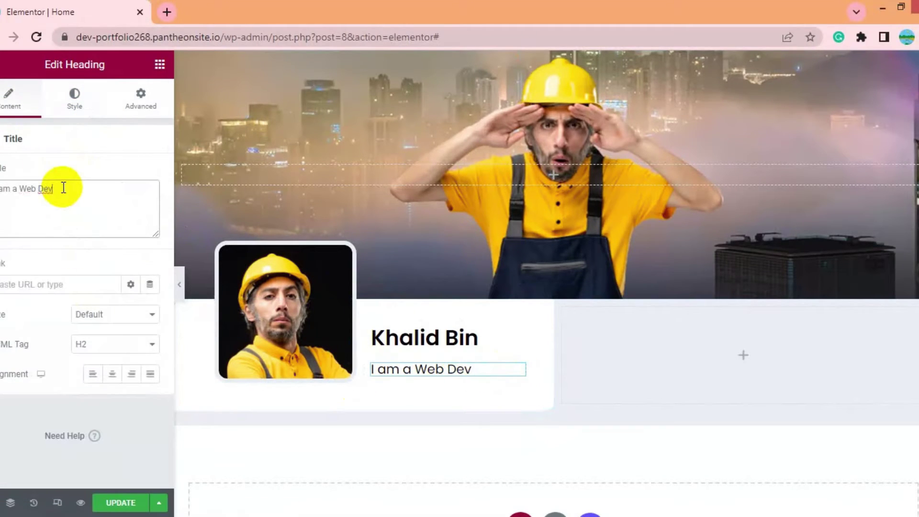
pyautogui.click(140, 97)
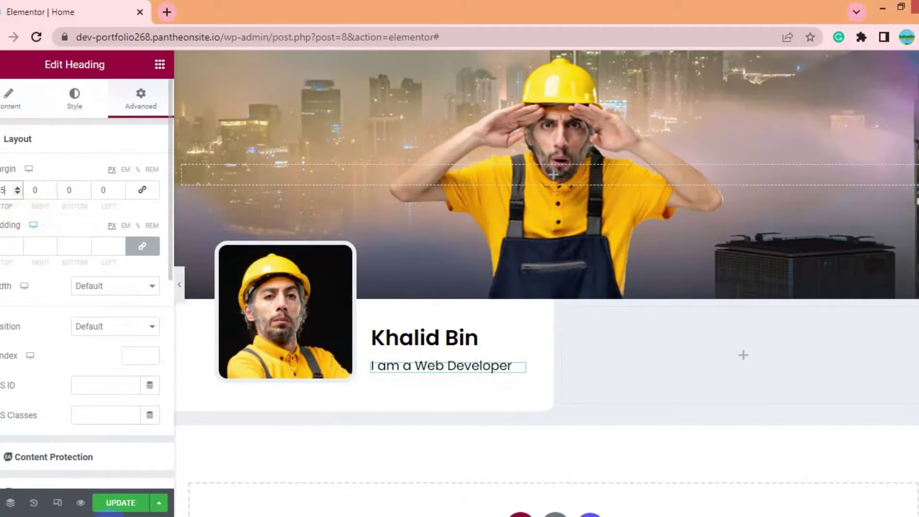
pyautogui.click(160, 64)
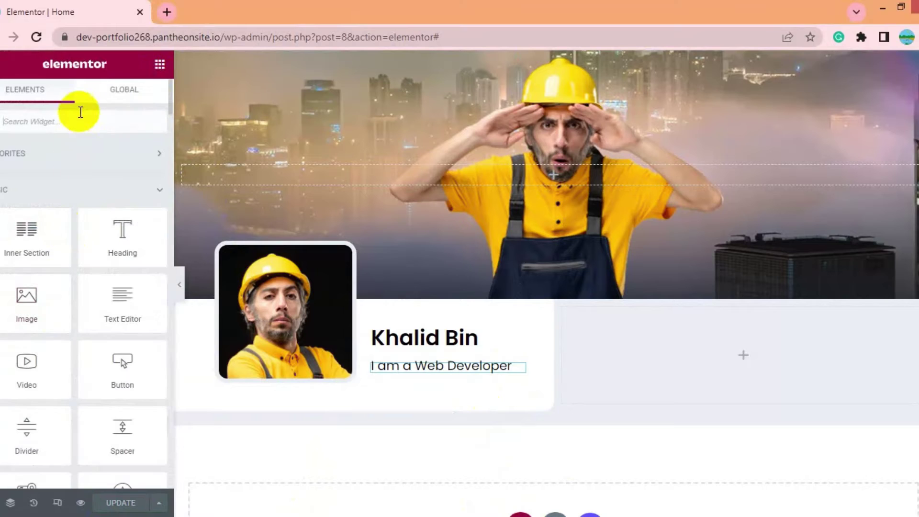
# Step: Add a Social Icons widget below the subtitle with custom light grey icon colours
pyautogui.click(81, 116)
pyautogui.write('social')
pyautogui.moveTo(28, 164); pyautogui.dragTo(431, 371)
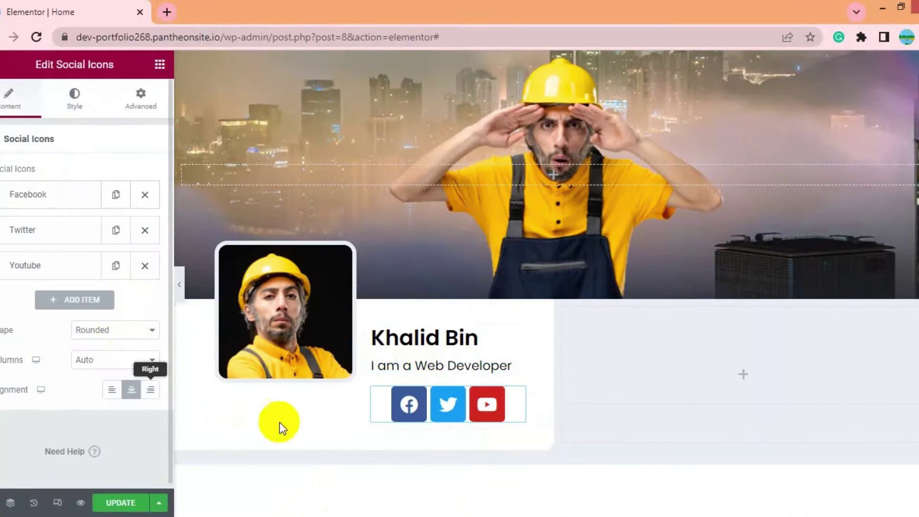
pyautogui.click(75, 98)
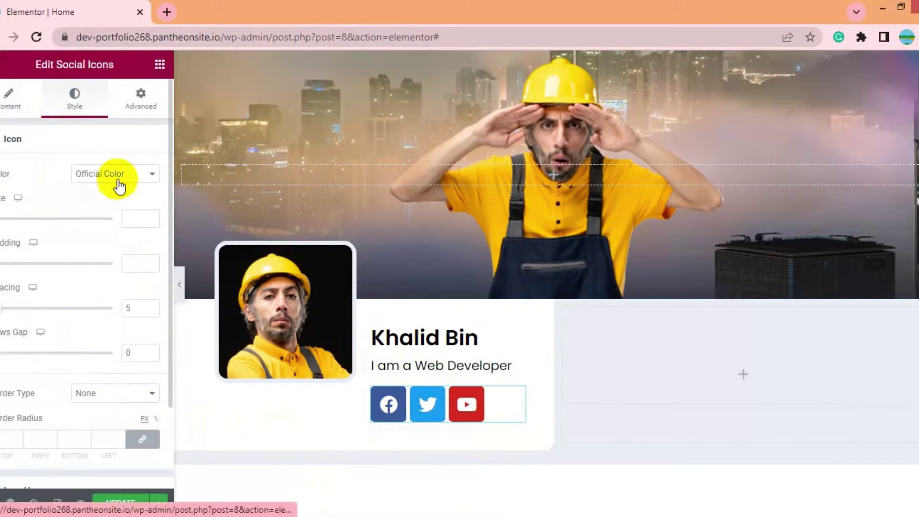
pyautogui.click(115, 173)
pyautogui.click(123, 201)
pyautogui.click(150, 203)
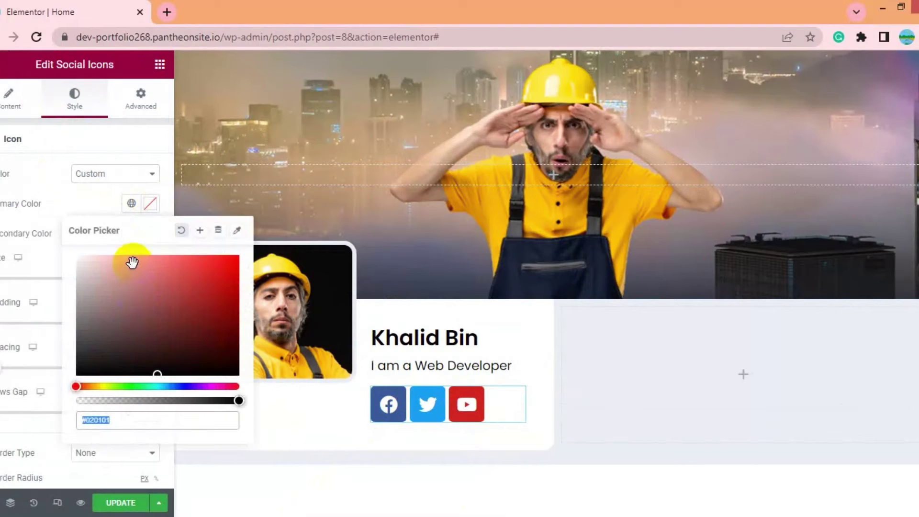
pyautogui.click(138, 288)
pyautogui.click(150, 233)
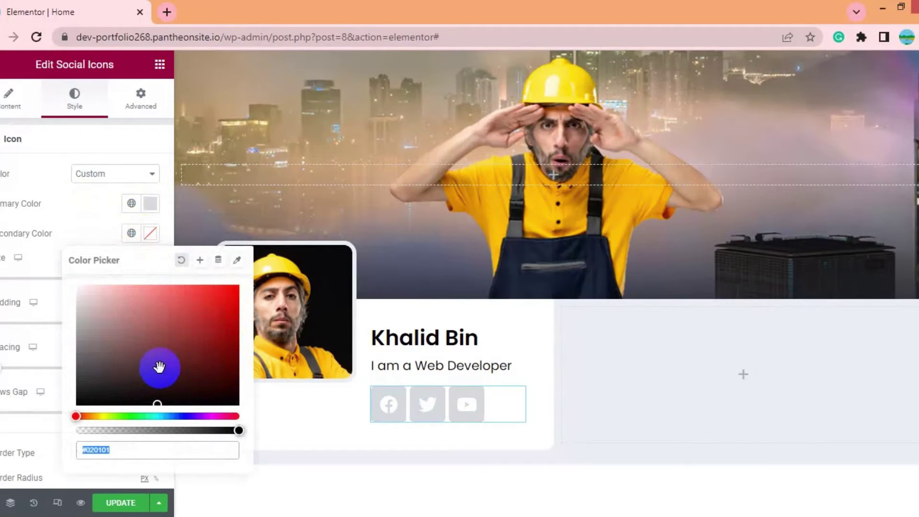
pyautogui.click(84, 244)
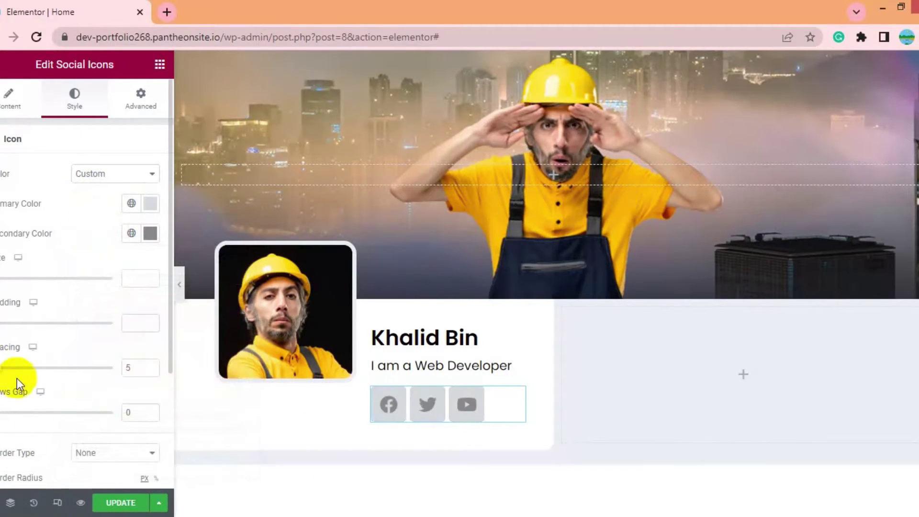
# Step: Give the icons a solid border and square shape, positioned under the subtitle
pyautogui.scroll(-3, 17, 383)
pyautogui.click(110, 311)
pyautogui.click(103, 335)
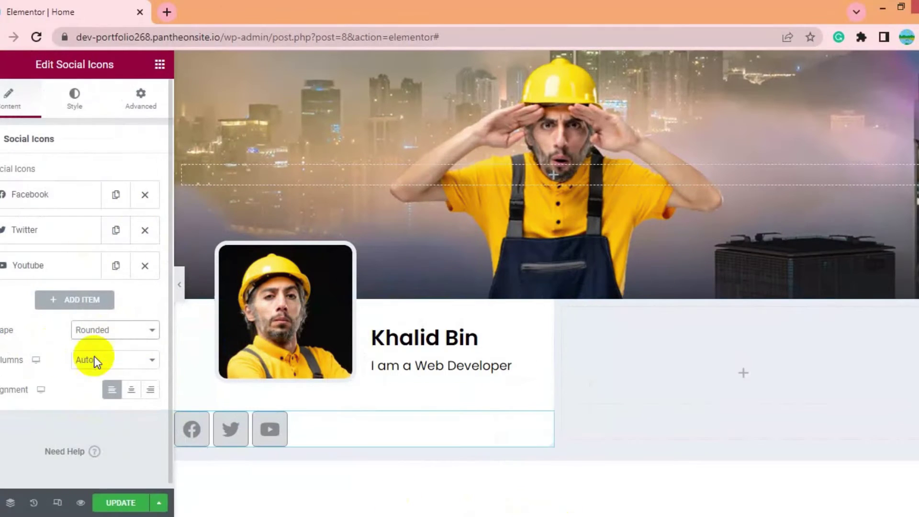
pyautogui.click(115, 330)
pyautogui.click(96, 344)
pyautogui.moveTo(309, 450); pyautogui.dragTo(472, 365)
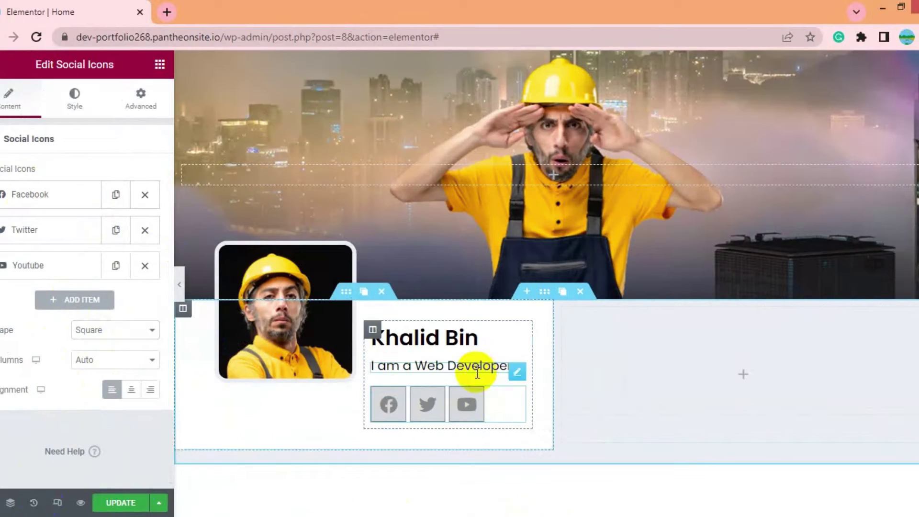
# Step: Set the icons' border colour to 0000038 and border width to 4
pyautogui.click(74, 98)
pyautogui.scroll(-2, 48, 376)
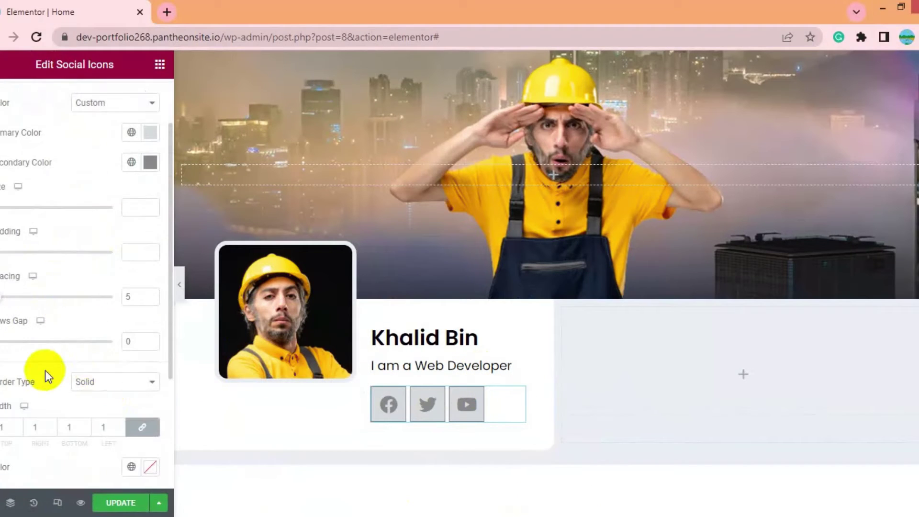
pyautogui.click(151, 470)
pyautogui.press('BackSpace')
pyautogui.press('BackSpace')
pyautogui.press('BackSpace')
pyautogui.press('BackSpace')
pyautogui.write('0000')
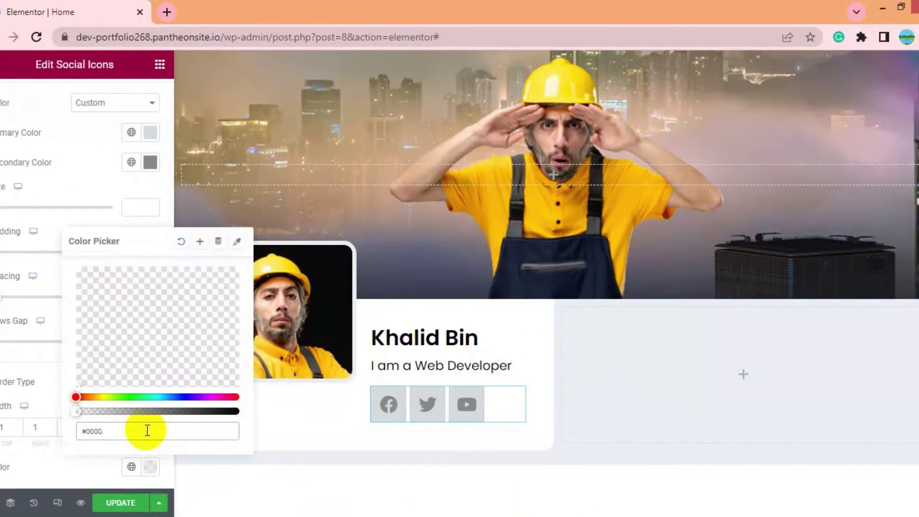
pyautogui.write('038')
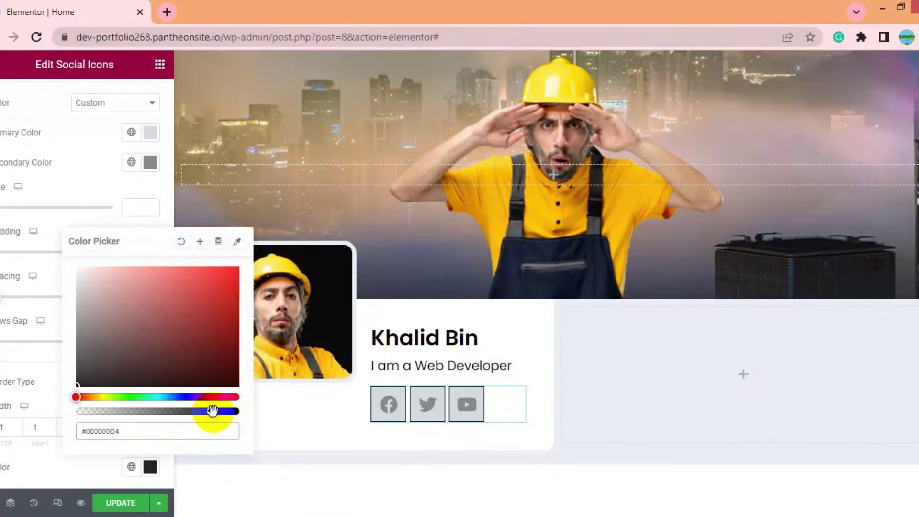
pyautogui.click(55, 462)
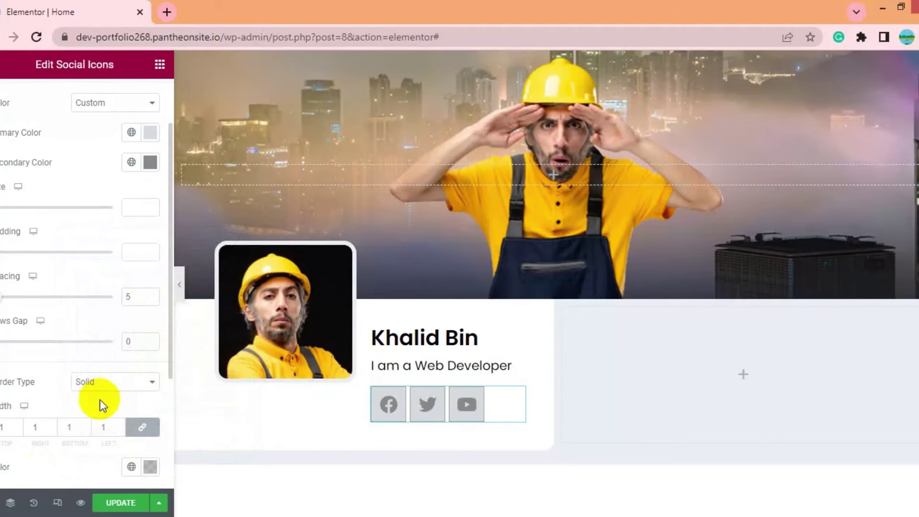
pyautogui.scroll(-2, 44, 422)
pyautogui.write('4')
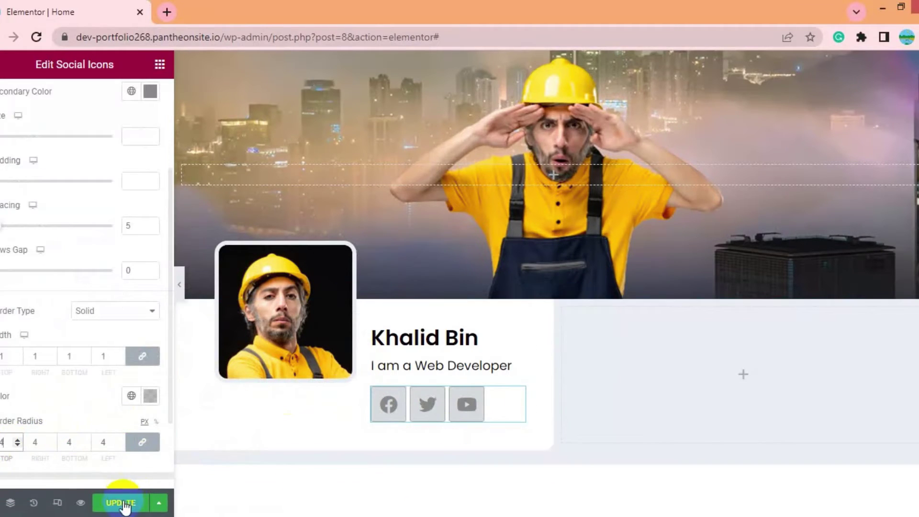
# Step: Give the icons a crimson hover colour with a near-black hover border, then preview
pyautogui.click(146, 209)
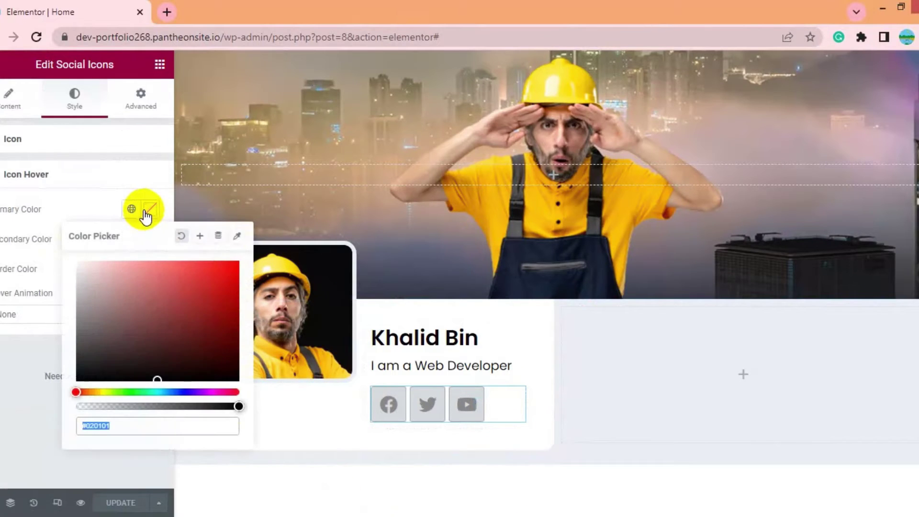
pyautogui.click(99, 210)
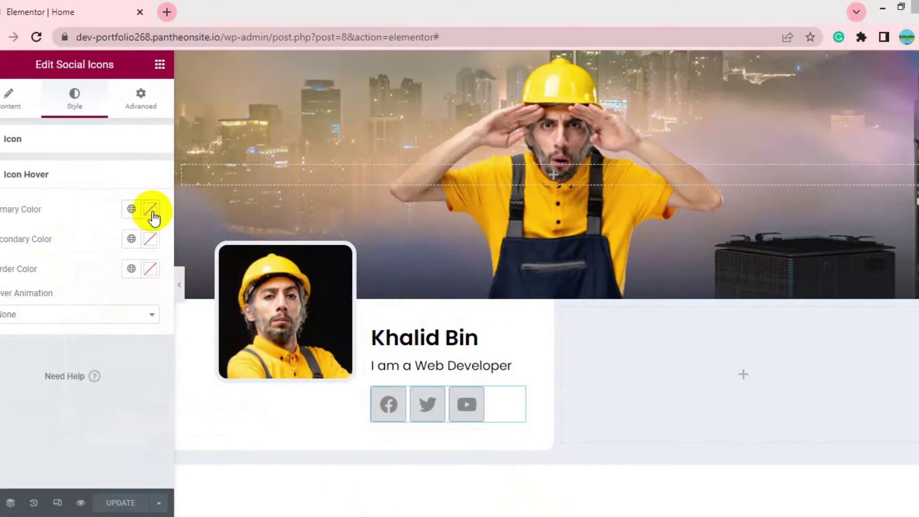
pyautogui.click(151, 211)
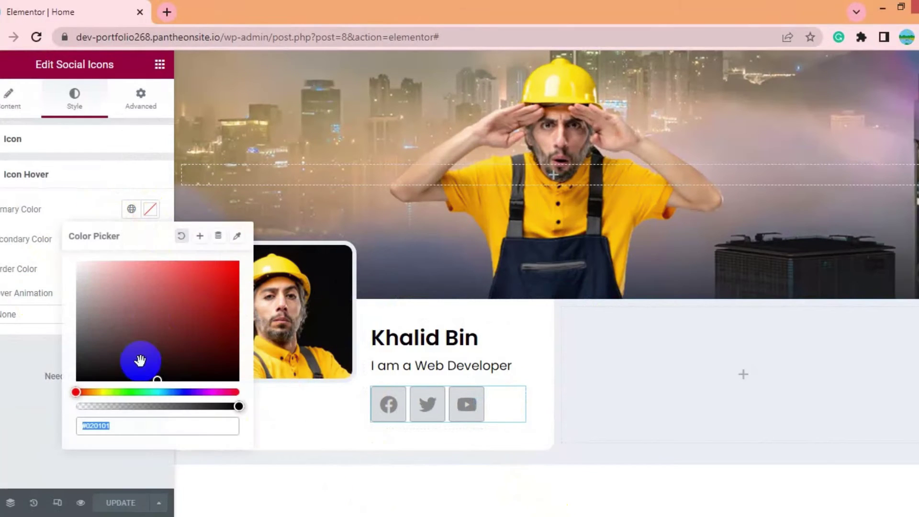
pyautogui.click(229, 265)
pyautogui.click(58, 369)
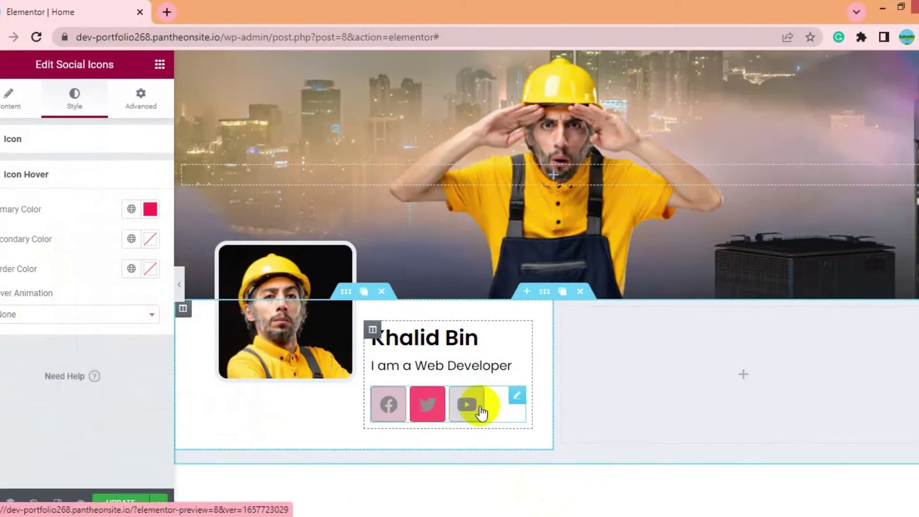
pyautogui.click(151, 269)
pyautogui.click(160, 425)
pyautogui.click(231, 314)
pyautogui.click(150, 269)
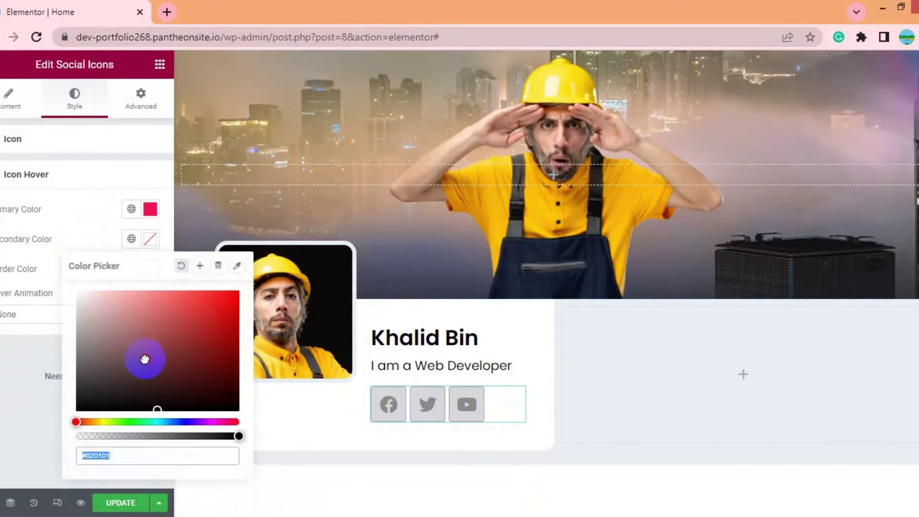
pyautogui.click(389, 404)
pyautogui.click(180, 295)
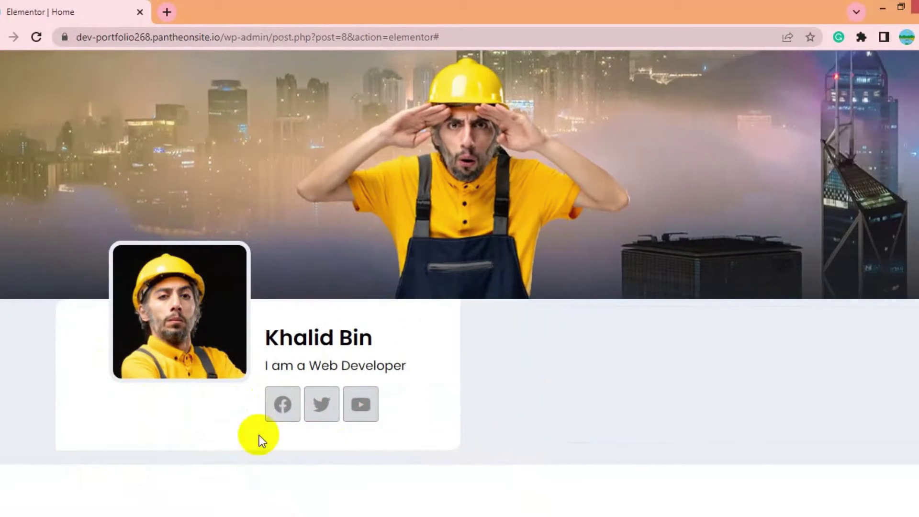
# Step: Set the social icons' top margin to 20 px
pyautogui.hotkey('ctrl', 'p')
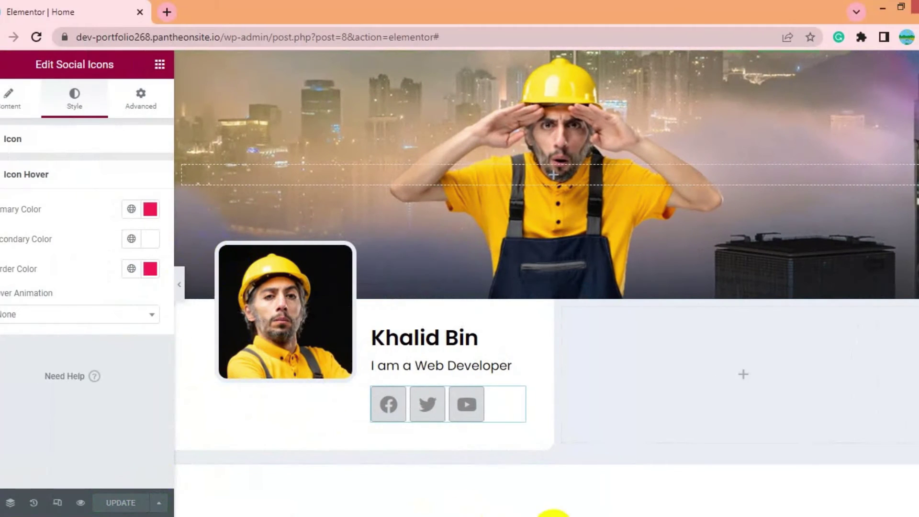
pyautogui.click(518, 397)
pyautogui.click(141, 100)
pyautogui.click(3, 191)
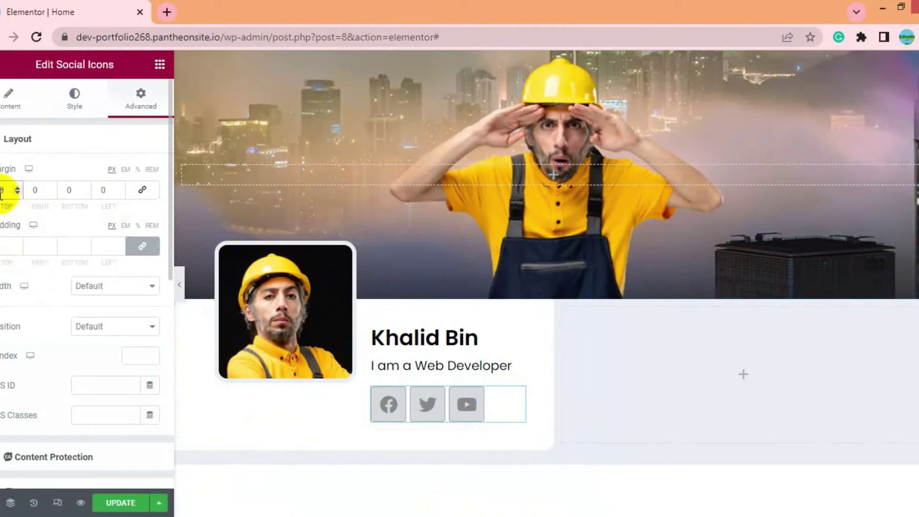
pyautogui.write('20')
pyautogui.click(522, 447)
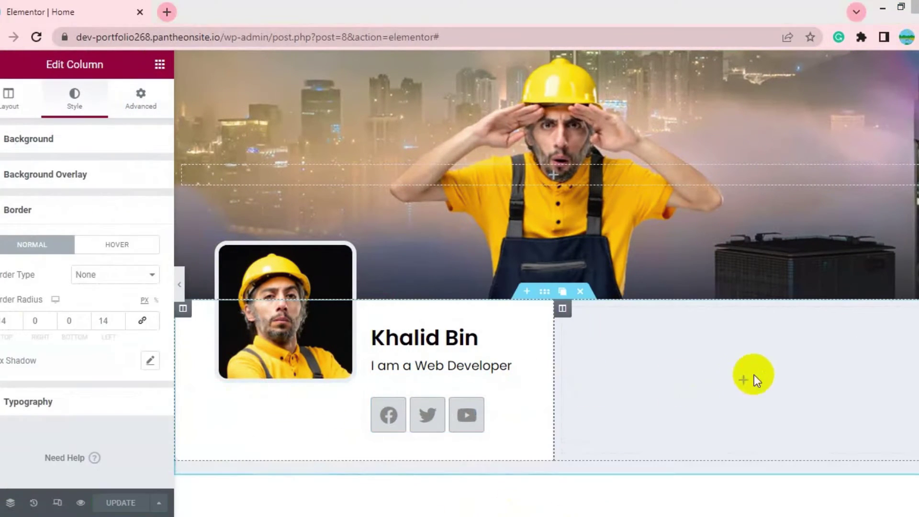
# Step: Give the right-hand column a classic white background
pyautogui.click(744, 379)
pyautogui.click(562, 309)
pyautogui.click(74, 99)
pyautogui.click(112, 205)
pyautogui.click(151, 233)
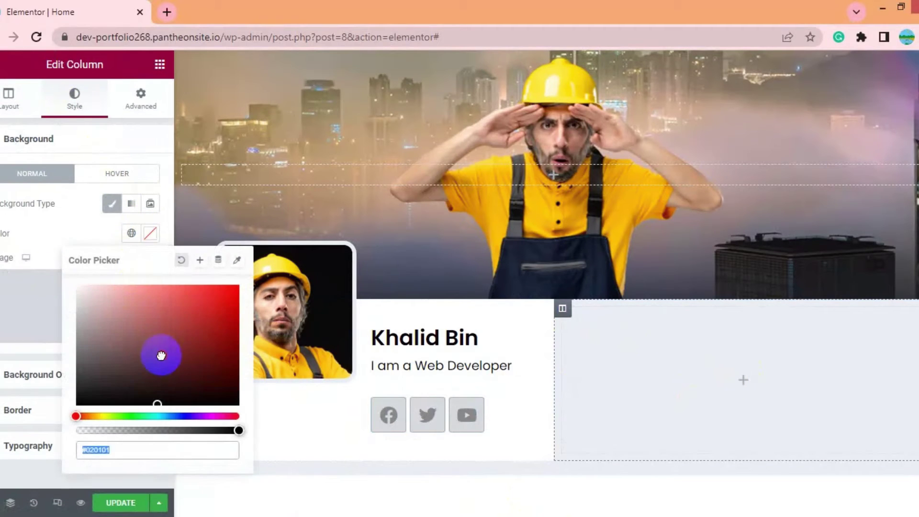
pyautogui.click(673, 408)
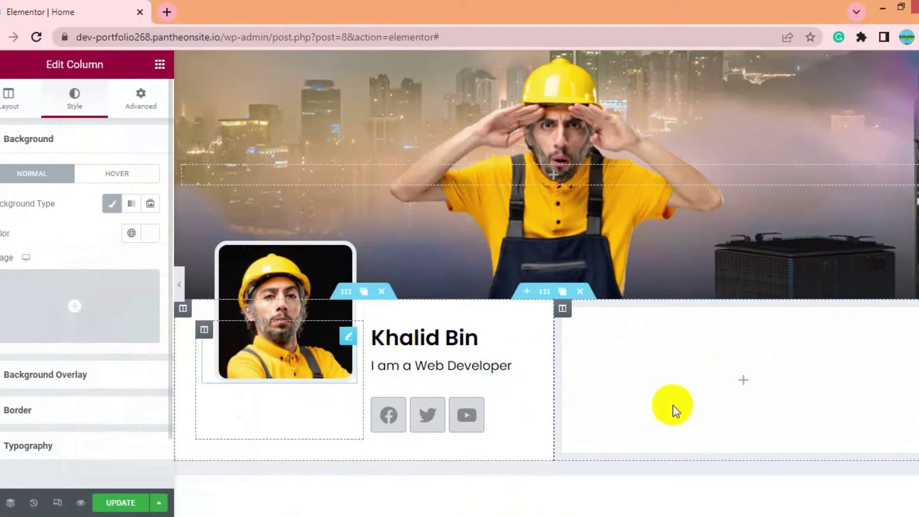
# Step: Round the column's right corners (0 14 14 0), preview, and move on to its padding
pyautogui.click(29, 413)
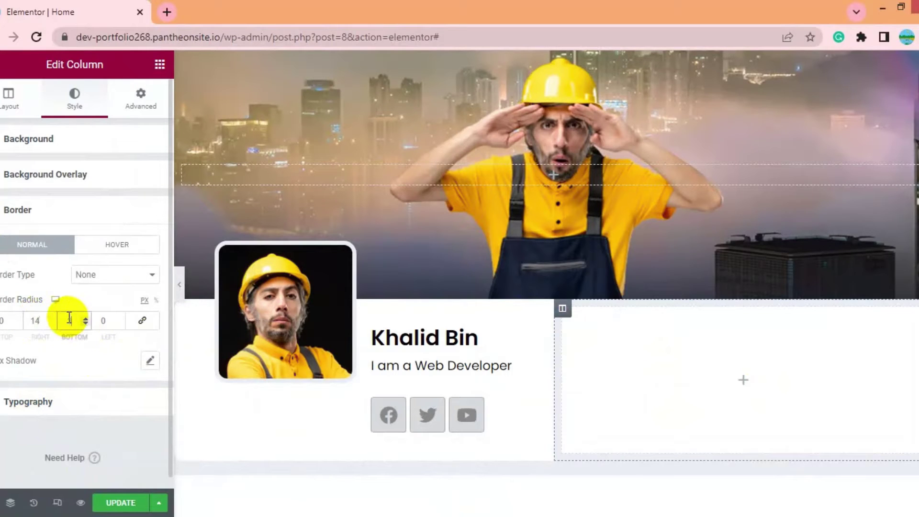
pyautogui.click(180, 285)
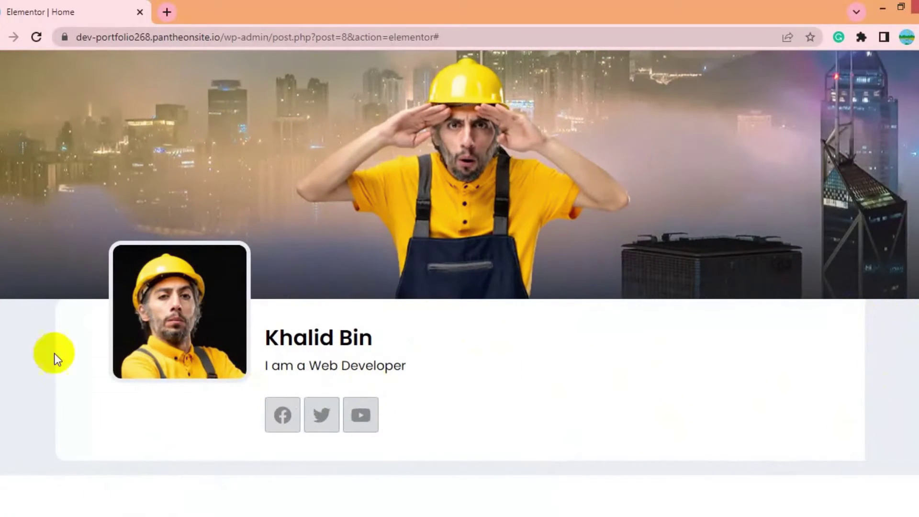
pyautogui.click(5, 285)
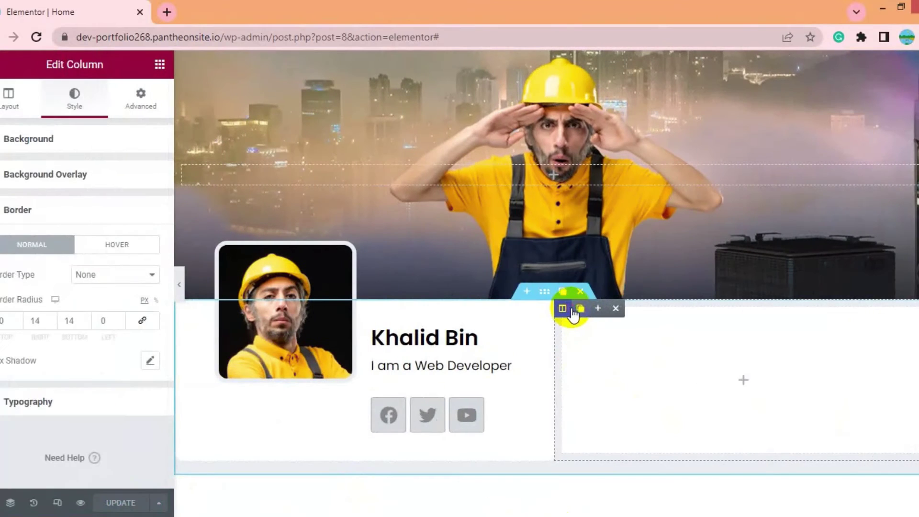
pyautogui.scroll(-3, 696, 412)
pyautogui.click(141, 99)
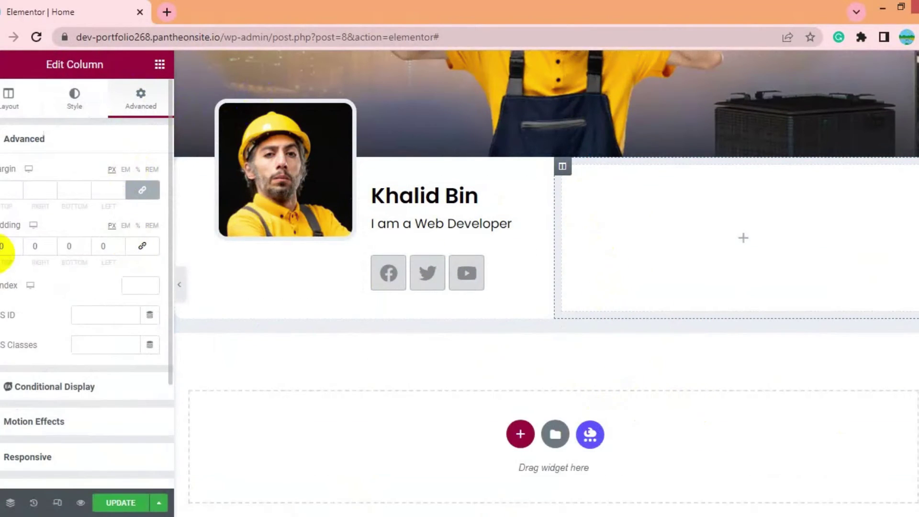
# Step: Finish the column padding, then add a two-column inner section holding an H5 heading
pyautogui.write('3')
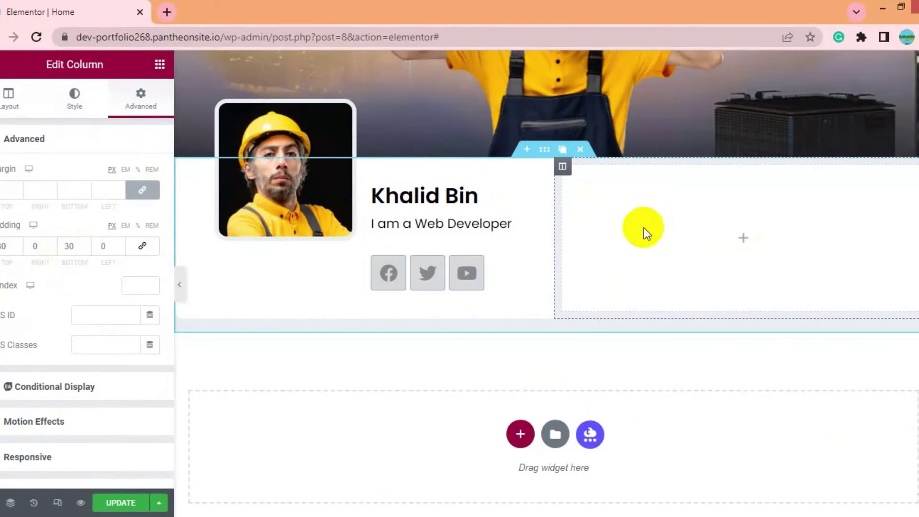
pyautogui.click(644, 228)
pyautogui.moveTo(29, 234); pyautogui.dragTo(647, 255)
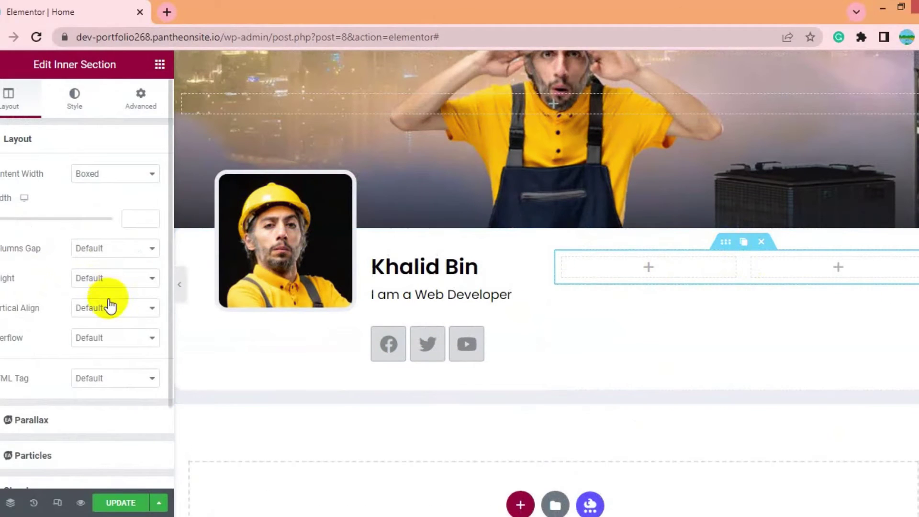
pyautogui.click(160, 64)
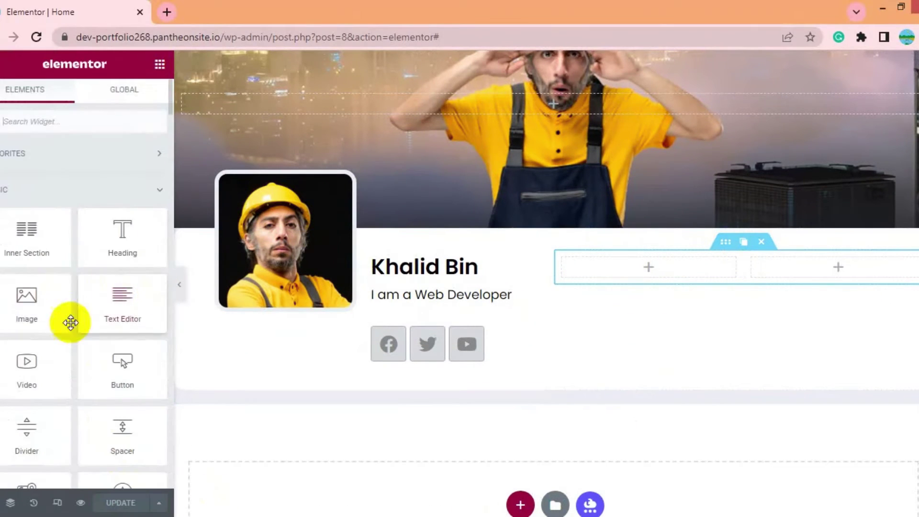
pyautogui.moveTo(121, 239); pyautogui.dragTo(649, 275)
pyautogui.click(115, 343)
pyautogui.click(96, 401)
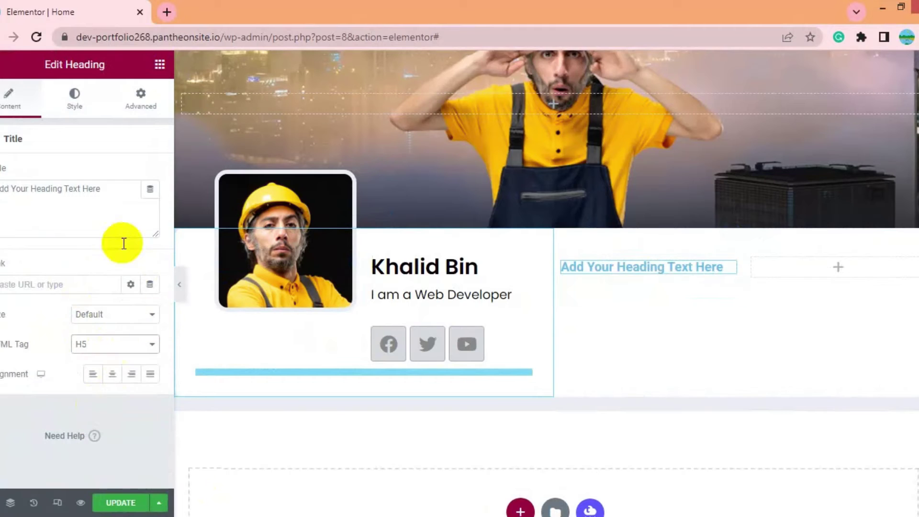
pyautogui.tripleClick(138, 188)
# Step: Style the Email heading in Poppins with a light grey text colour
pyautogui.click(62, 98)
pyautogui.click(149, 174)
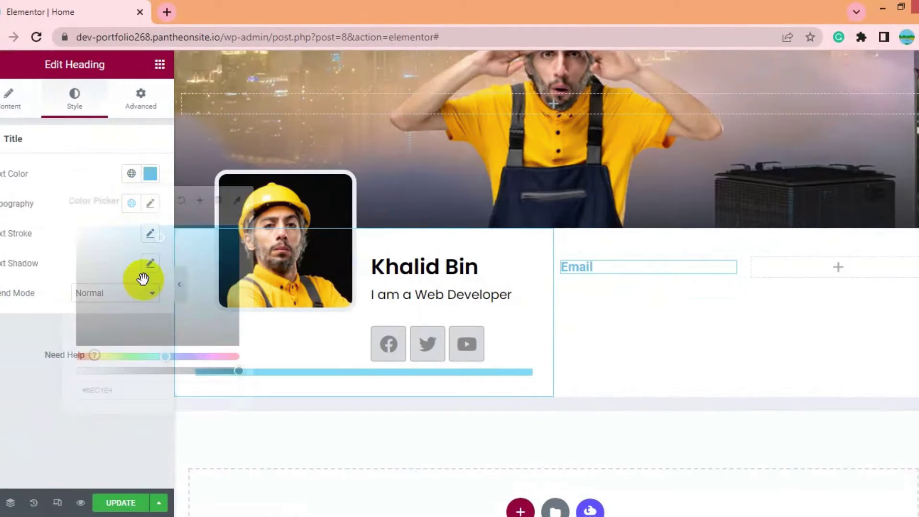
pyautogui.moveTo(144, 279); pyautogui.dragTo(35, 363)
pyautogui.click(150, 203)
pyautogui.click(110, 270)
pyautogui.write('p')
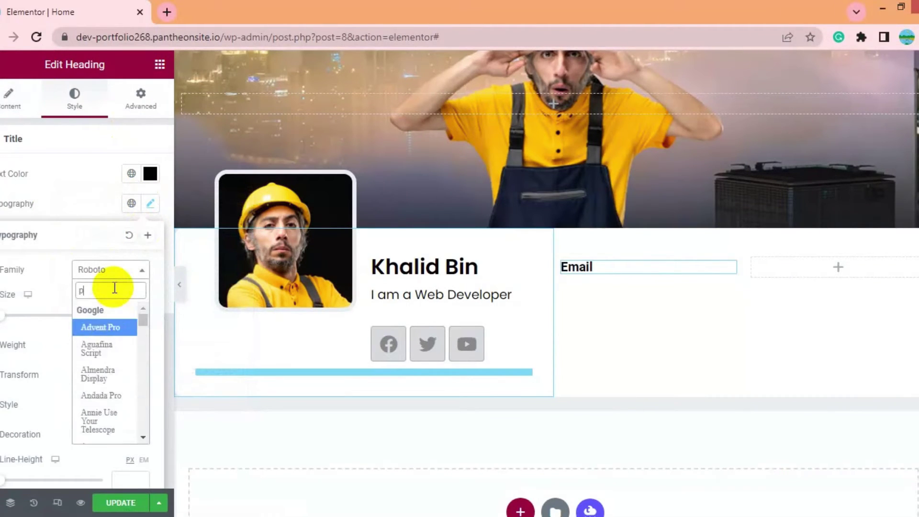
pyautogui.write('opp')
pyautogui.click(110, 327)
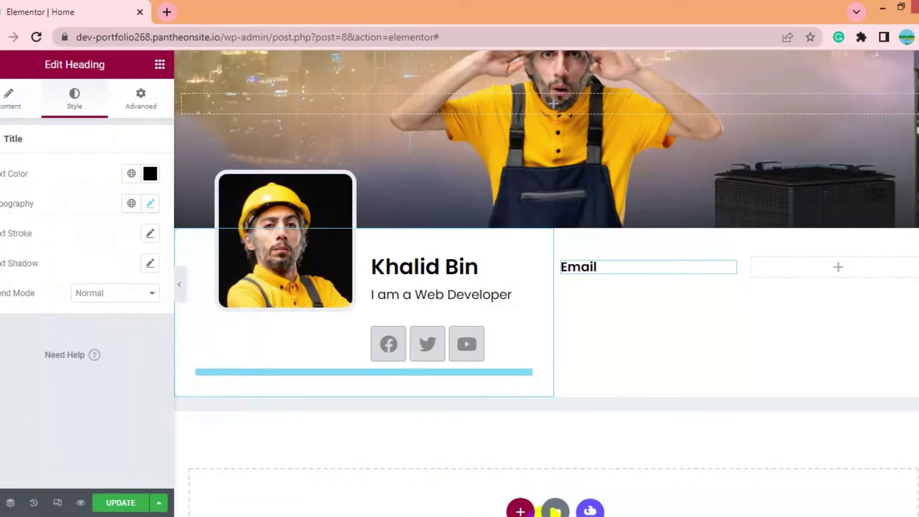
pyautogui.click(150, 174)
pyautogui.click(6, 366)
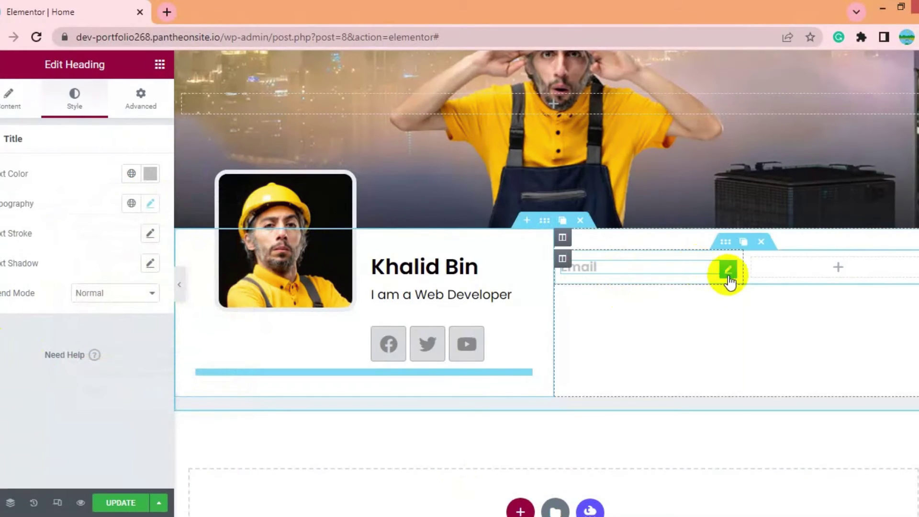
# Step: Add a text block under the Email heading containing the contact's e-mail address
pyautogui.click(159, 64)
pyautogui.moveTo(123, 287); pyautogui.dragTo(608, 268)
pyautogui.tripleClick(137, 286)
pyautogui.write('ad')
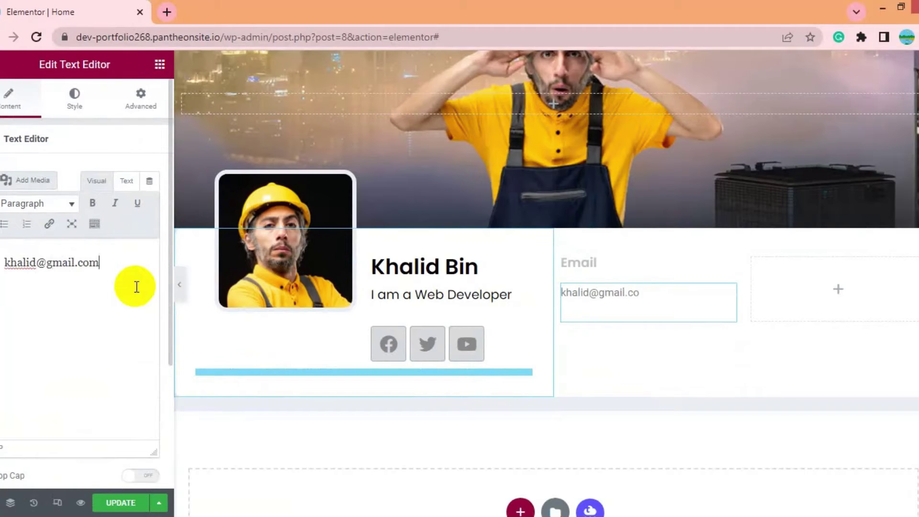
# Step: Set the e-mail text's font to Poppins and choose its font weight
pyautogui.click(74, 95)
pyautogui.click(149, 204)
pyautogui.click(150, 233)
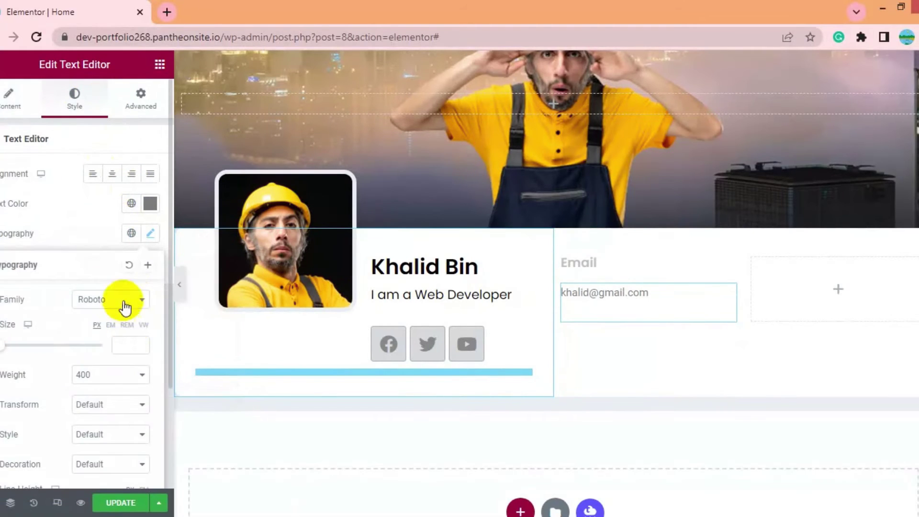
pyautogui.click(119, 301)
pyautogui.write('popp')
pyautogui.press('Return')
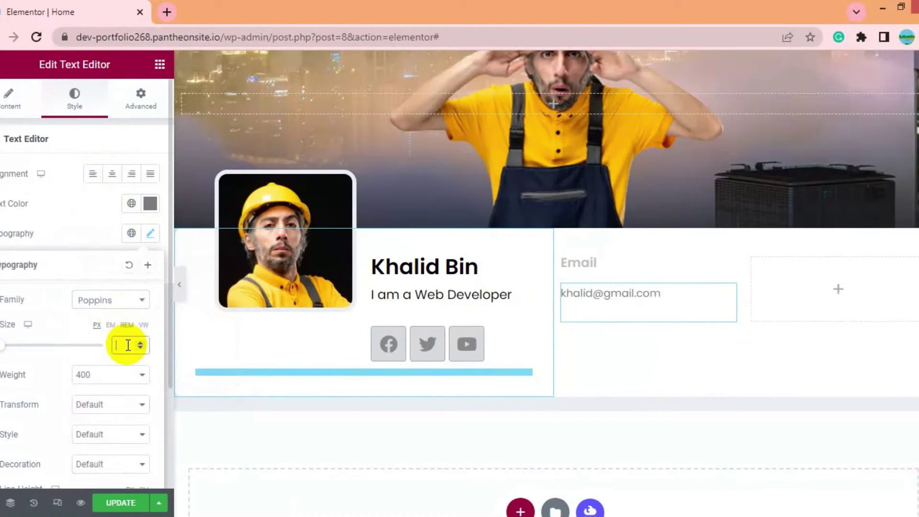
pyautogui.click(112, 375)
pyautogui.click(102, 419)
pyautogui.click(73, 258)
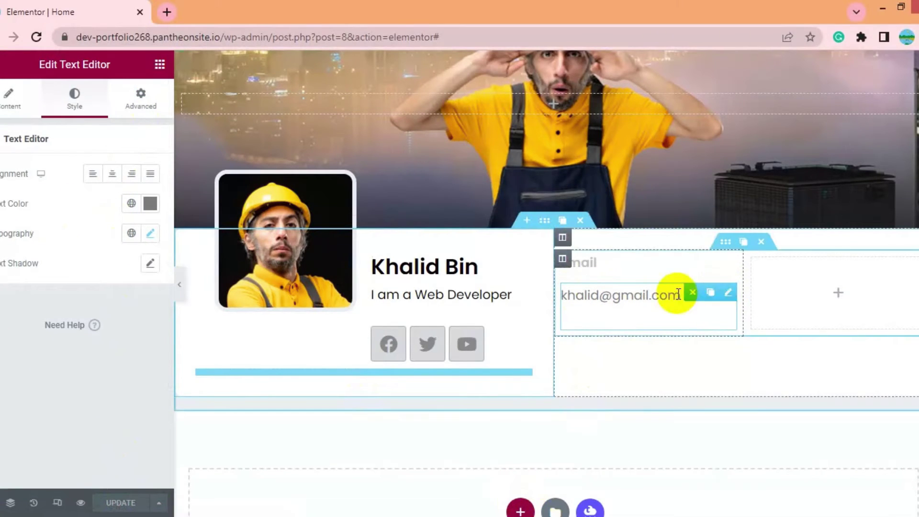
# Step: Unlink the text block's margins and duplicate the Email heading
pyautogui.click(150, 98)
pyautogui.click(140, 194)
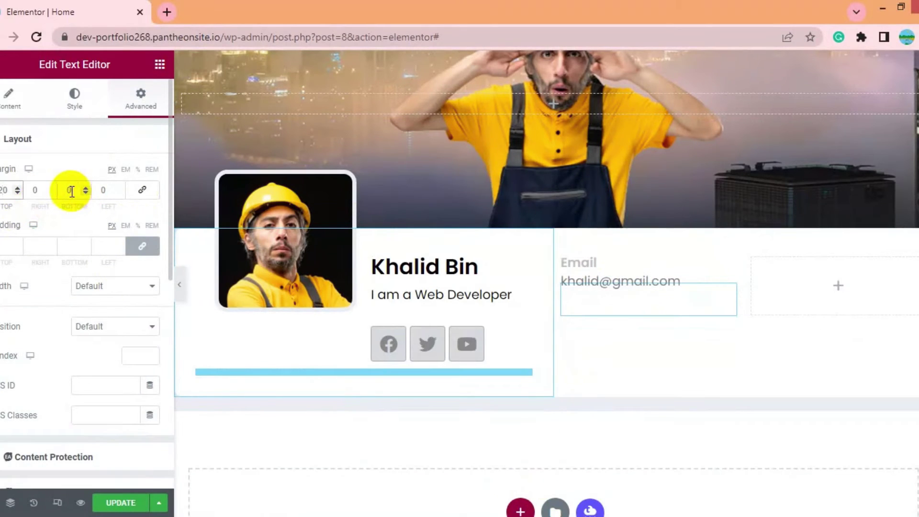
pyautogui.click(715, 263)
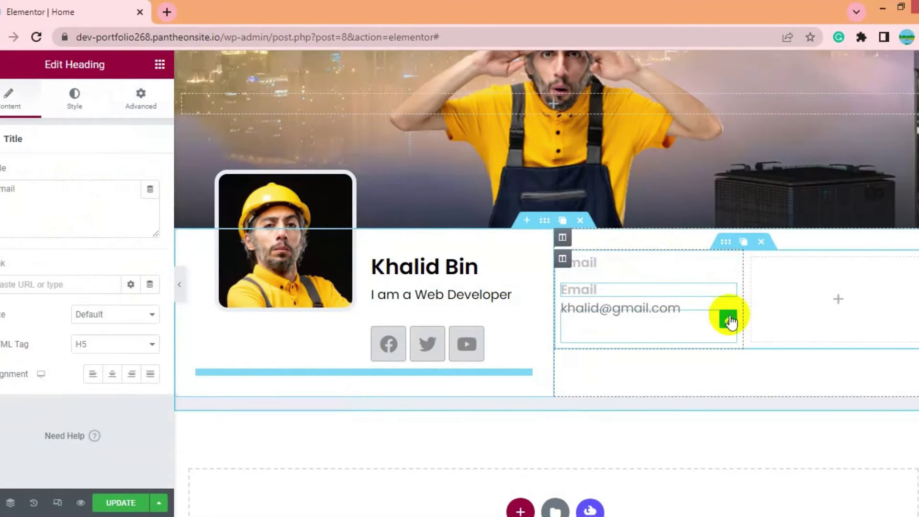
# Step: Duplicate the e-mail heading and text to add a Phone entry under Email
pyautogui.click(712, 318)
pyautogui.moveTo(733, 294); pyautogui.dragTo(666, 333)
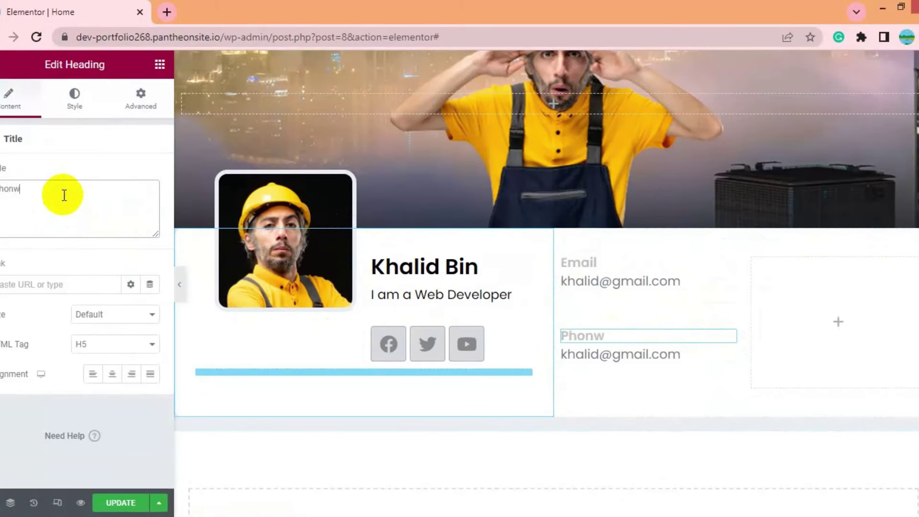
pyautogui.click(708, 363)
pyautogui.tripleClick(91, 257)
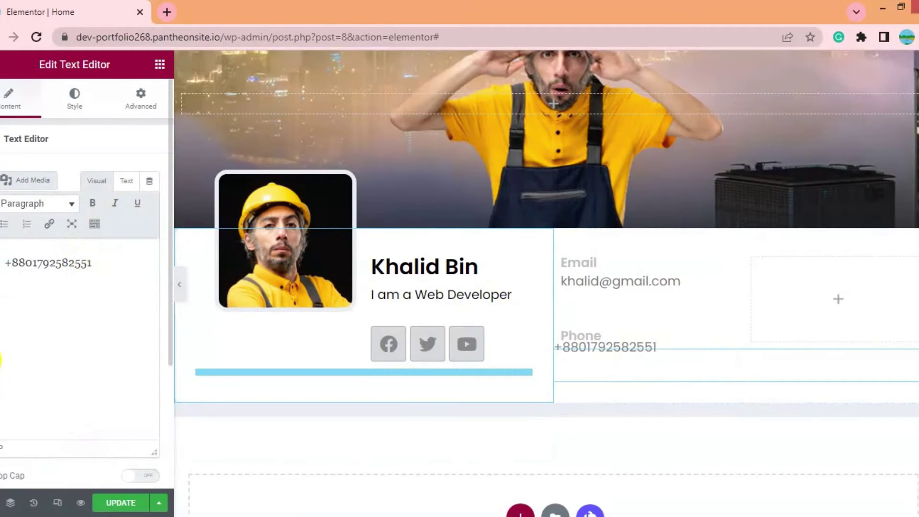
pyautogui.click(182, 284)
pyautogui.click(0, 285)
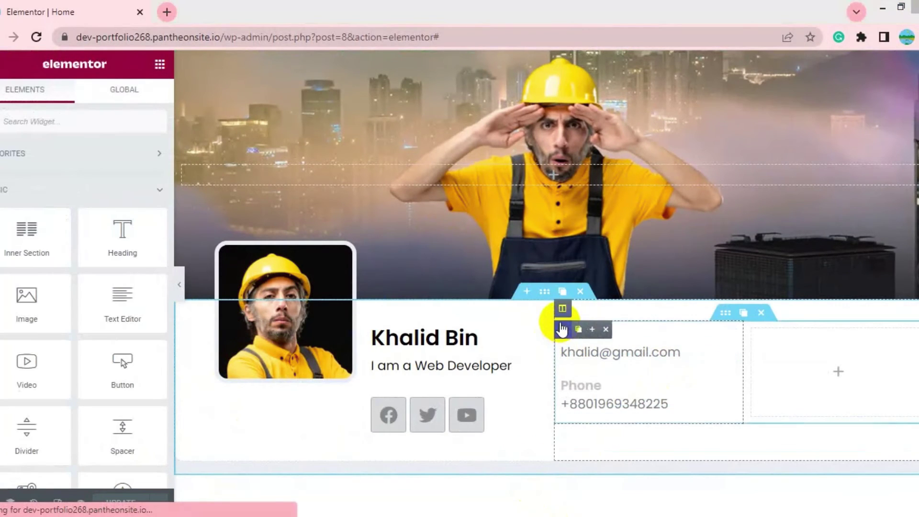
# Step: Duplicate the Email/Phone column into a second column of Birthday and Location 'Puran Dhaka' entries
pyautogui.click(579, 329)
pyautogui.click(823, 335)
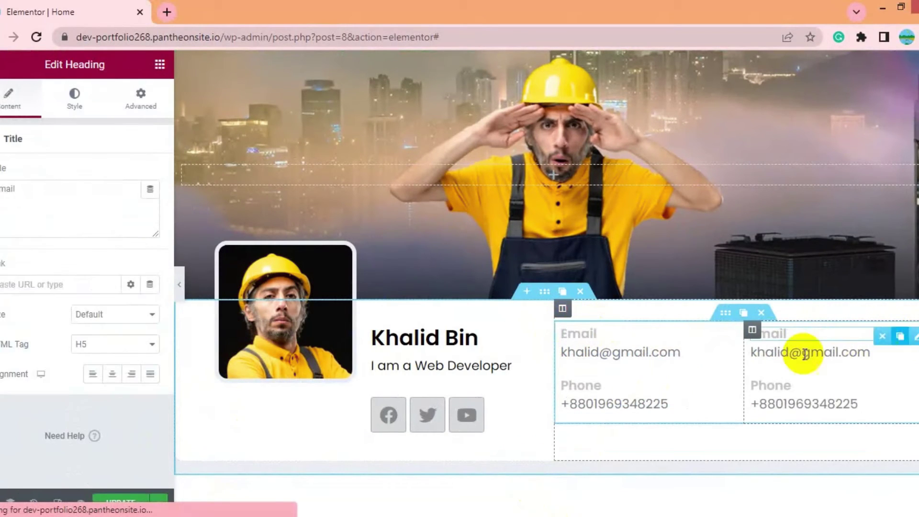
pyautogui.doubleClick(45, 186)
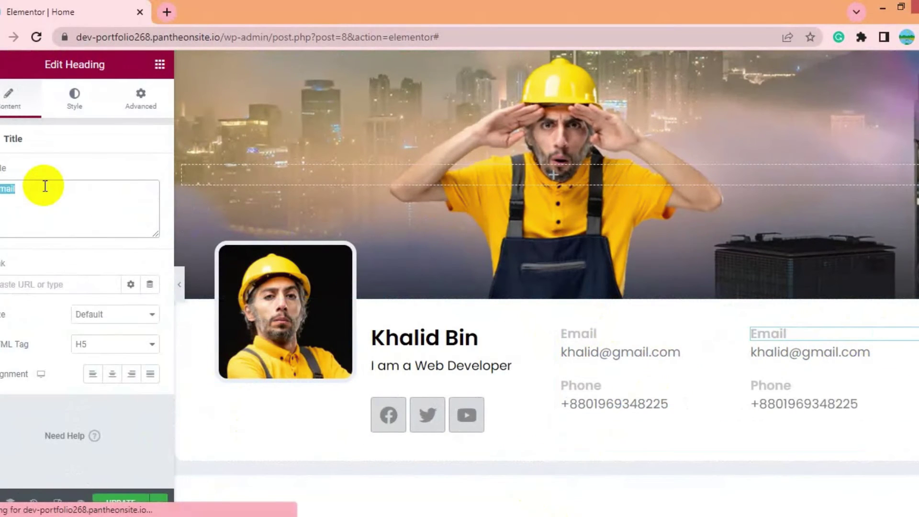
pyautogui.click(808, 353)
pyautogui.tripleClick(76, 264)
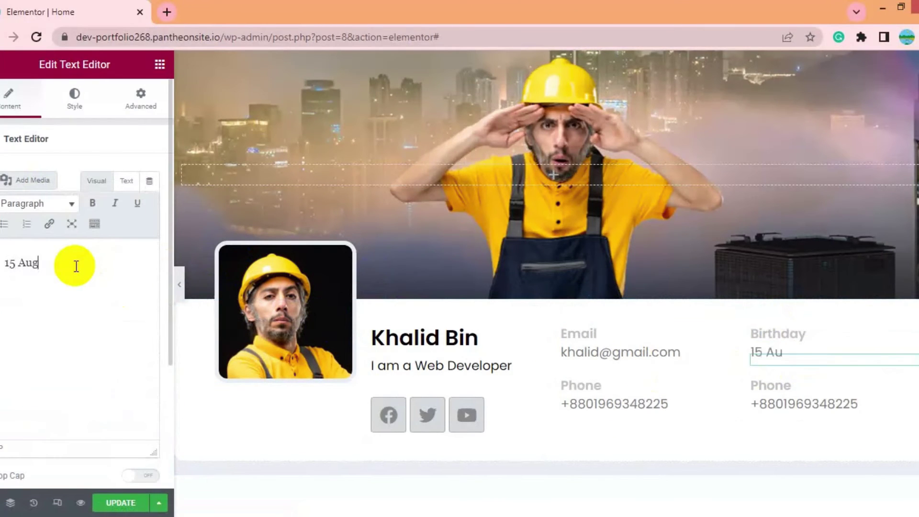
pyautogui.click(836, 387)
pyautogui.doubleClick(68, 194)
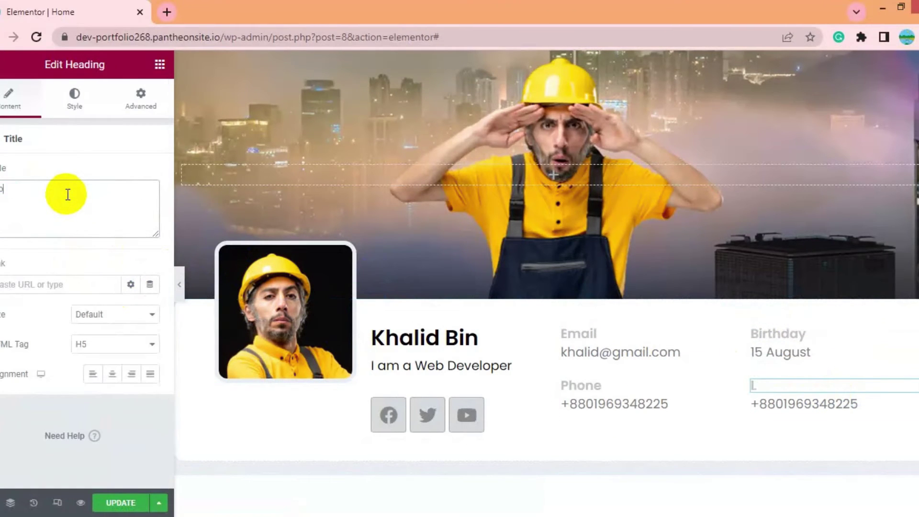
pyautogui.click(898, 405)
pyautogui.tripleClick(76, 265)
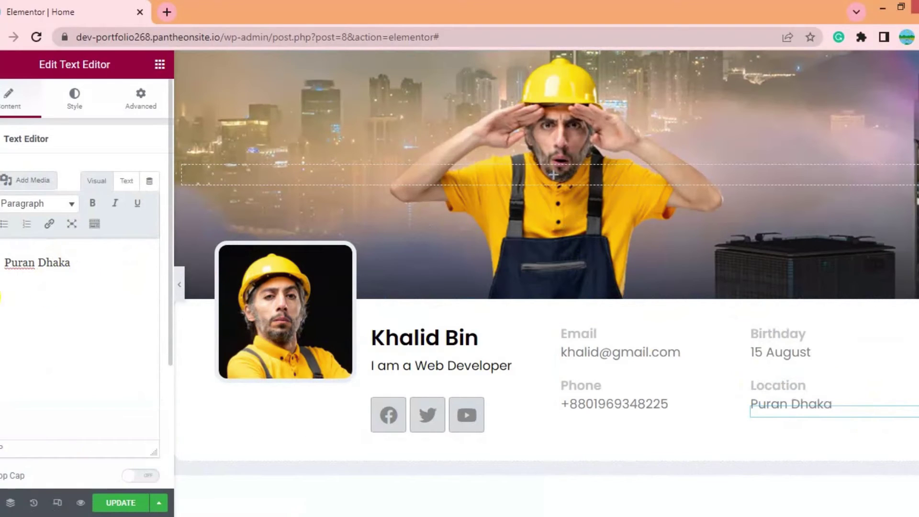
pyautogui.click(726, 313)
pyautogui.click(141, 99)
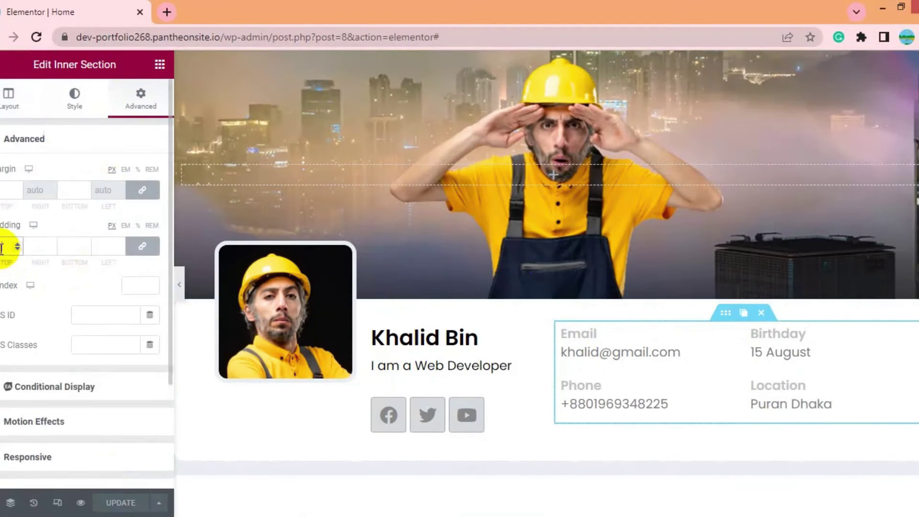
# Step: Set the info grid's padding to 30 px on all sides
pyautogui.click(2, 248)
pyautogui.write('30')
pyautogui.click(180, 284)
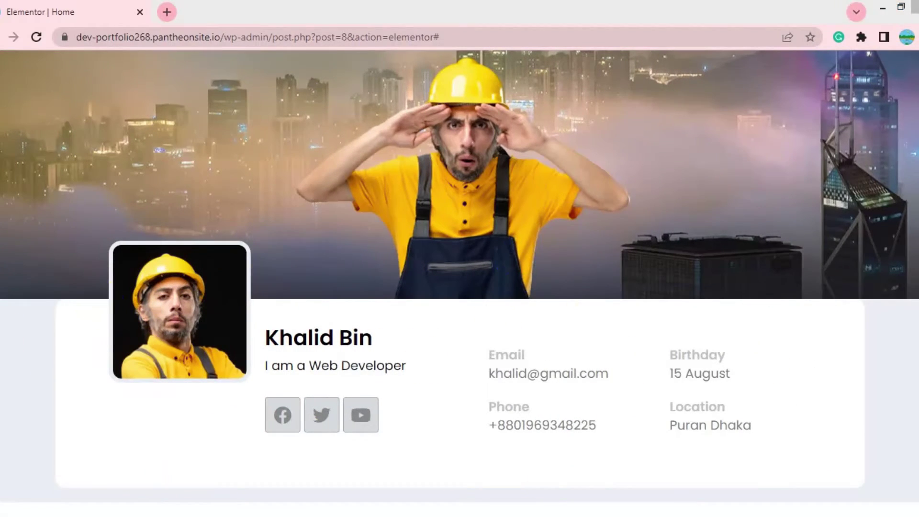
pyautogui.hotkey('ctrl', 'p')
# Step: Add a solid 1 px left border in #ecf0f3 to the info grid
pyautogui.click(74, 99)
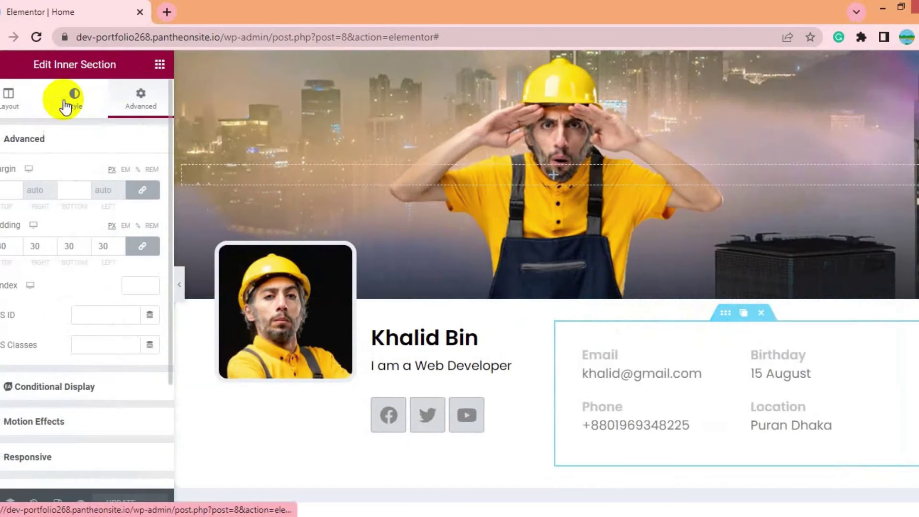
pyautogui.click(25, 280)
pyautogui.click(114, 275)
pyautogui.click(96, 293)
pyautogui.click(156, 330)
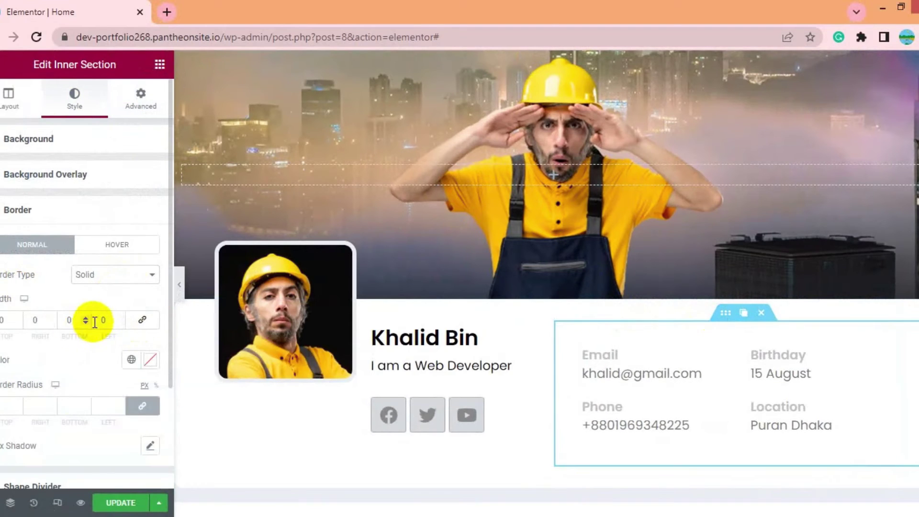
pyautogui.click(145, 361)
pyautogui.tripleClick(127, 326)
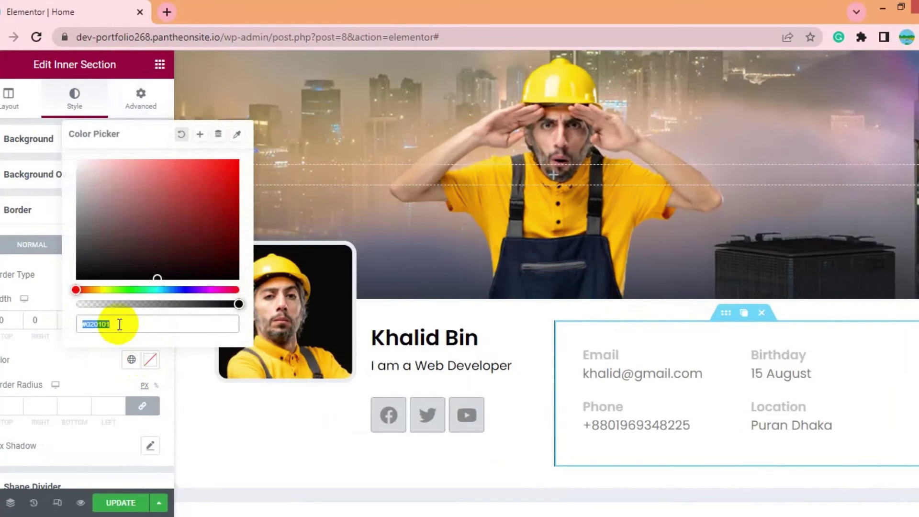
pyautogui.write('ecf0f3')
pyautogui.click(160, 313)
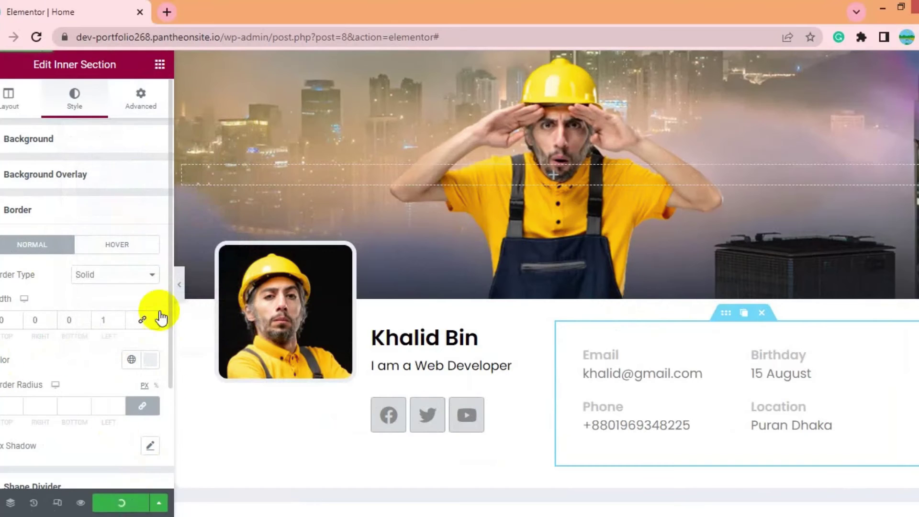
pyautogui.click(179, 288)
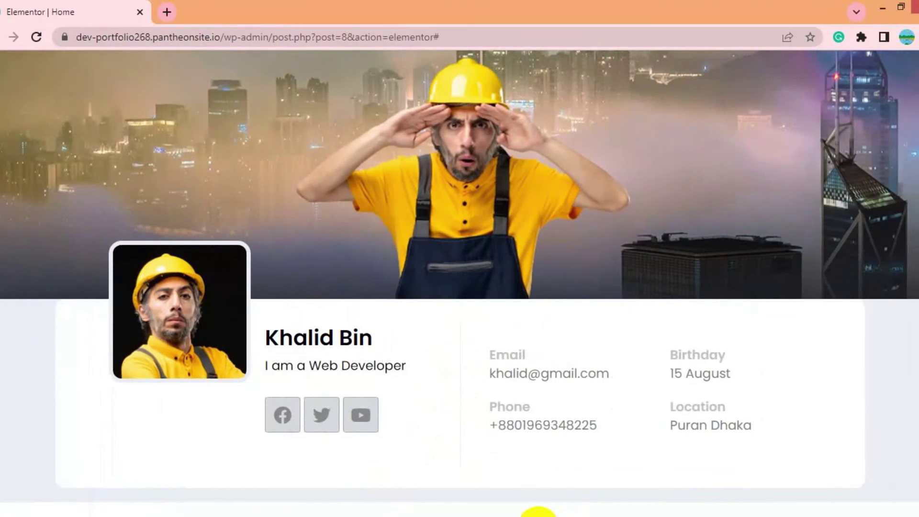
pyautogui.click(5, 287)
# Step: Give the card's left column a negative top margin and copy that value
pyautogui.click(182, 308)
pyautogui.click(143, 100)
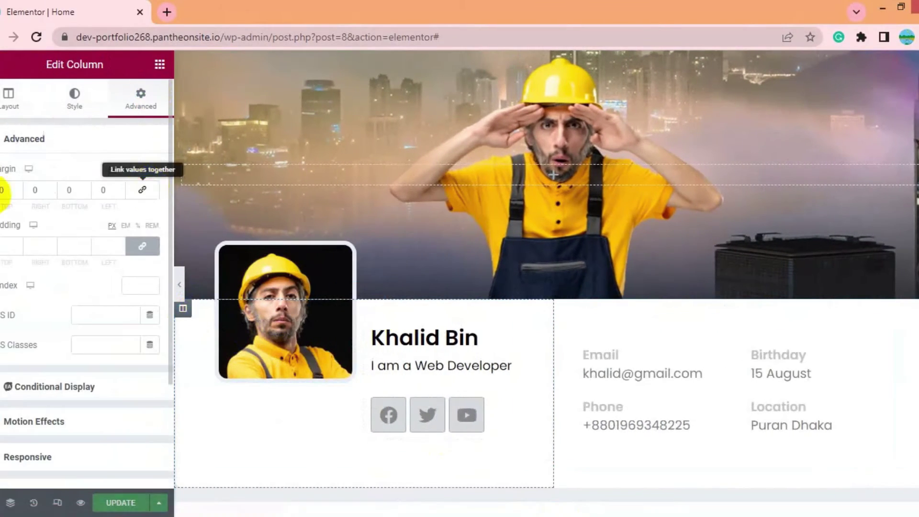
pyautogui.write('15')
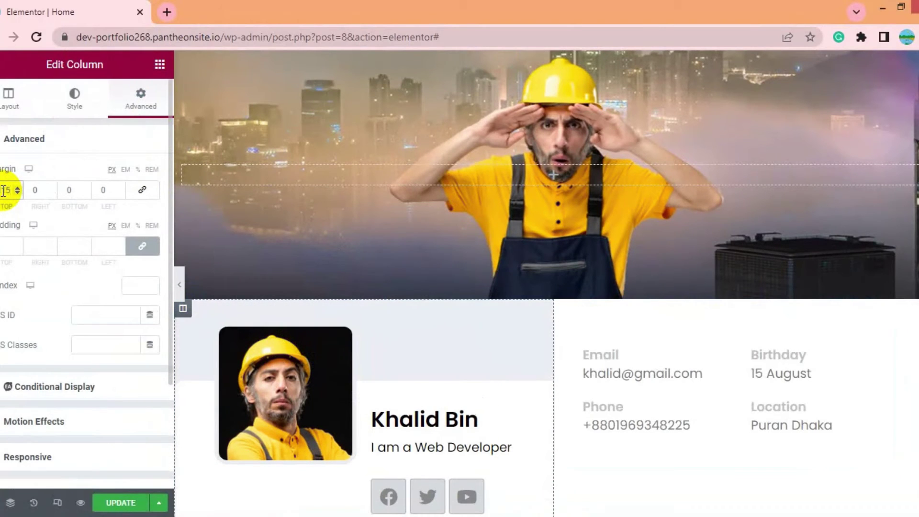
pyautogui.doubleClick(2, 190)
pyautogui.rightClick(2, 190)
pyautogui.click(35, 214)
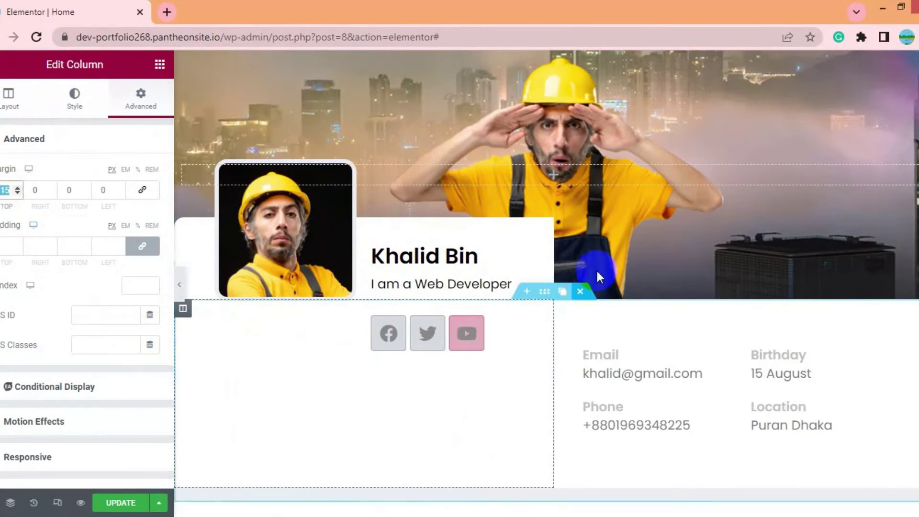
# Step: Paste the same top margin into the right column and save the page
pyautogui.click(562, 309)
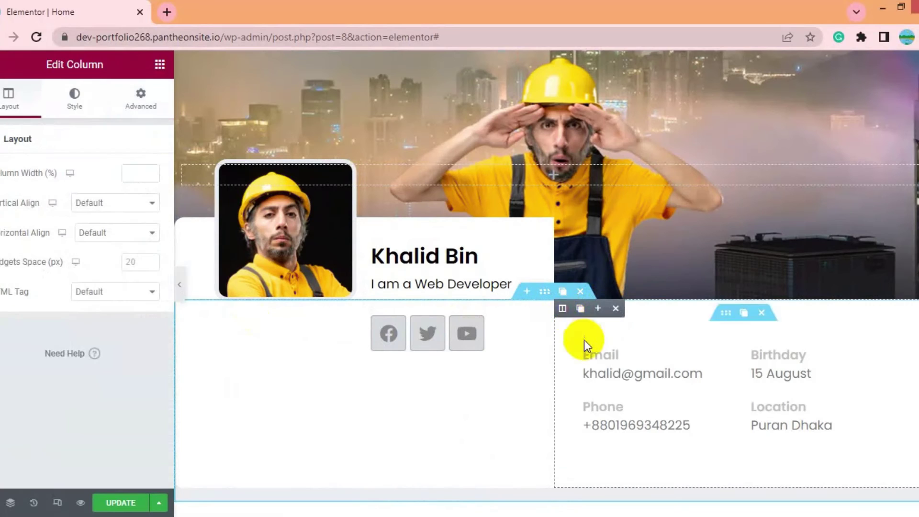
pyautogui.click(141, 98)
pyautogui.hotkey('ctrl', 'v')
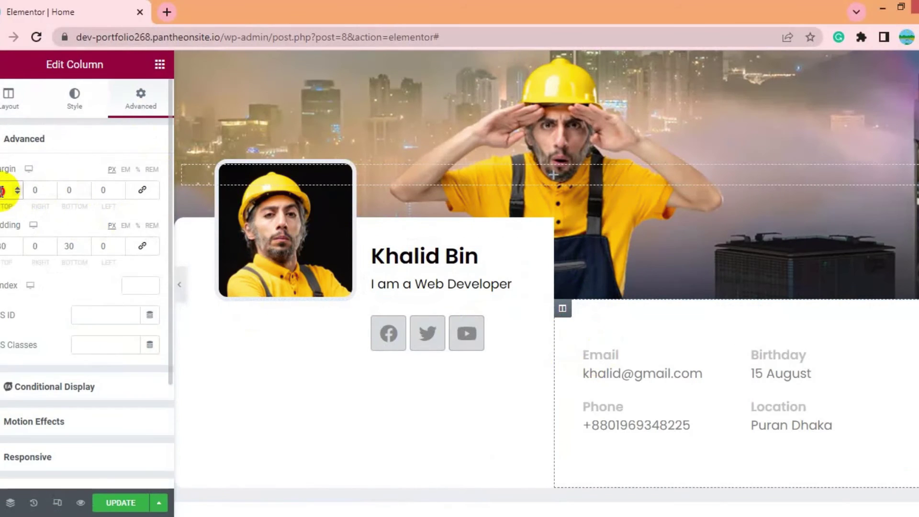
pyautogui.click(121, 503)
pyautogui.click(183, 288)
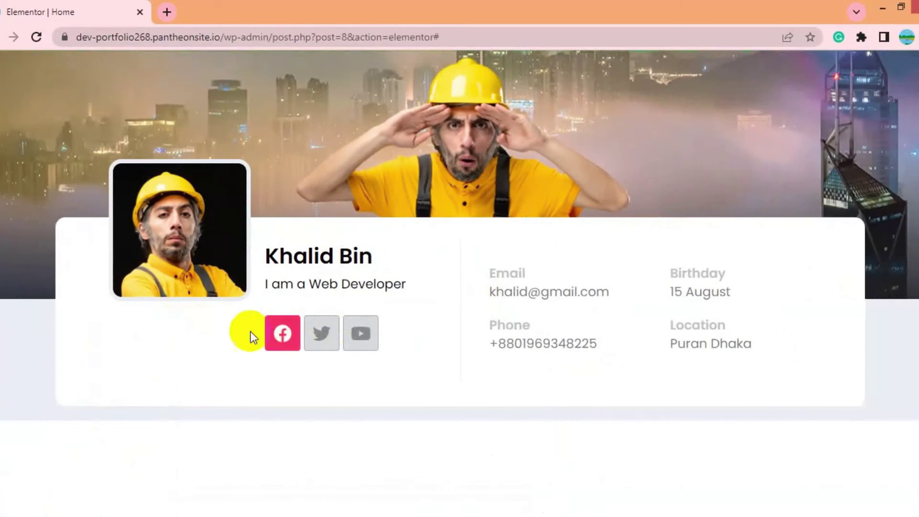
pyautogui.hotkey('ctrl', 'p')
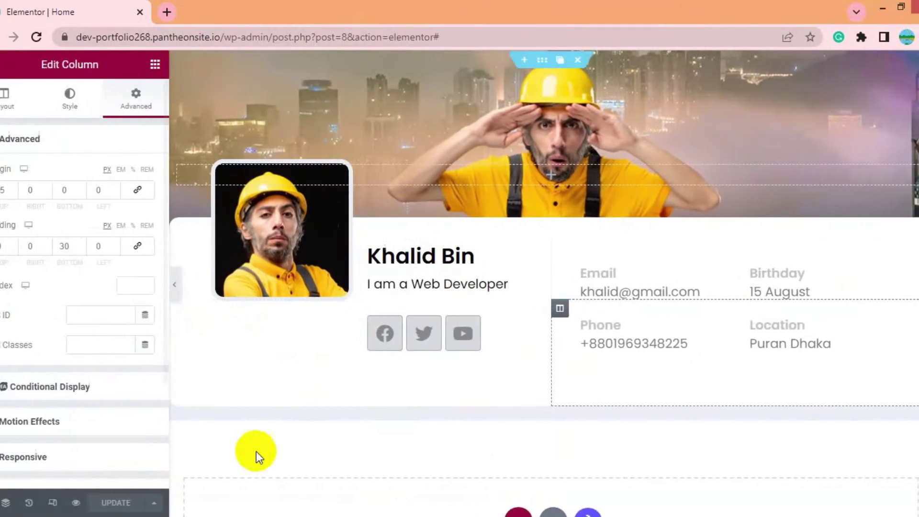
pyautogui.click(57, 503)
# Step: In tablet view, set the photo-and-name inner section's padding to 10 px and save
pyautogui.click(221, 66)
pyautogui.hotkey('ctrl', 'i')
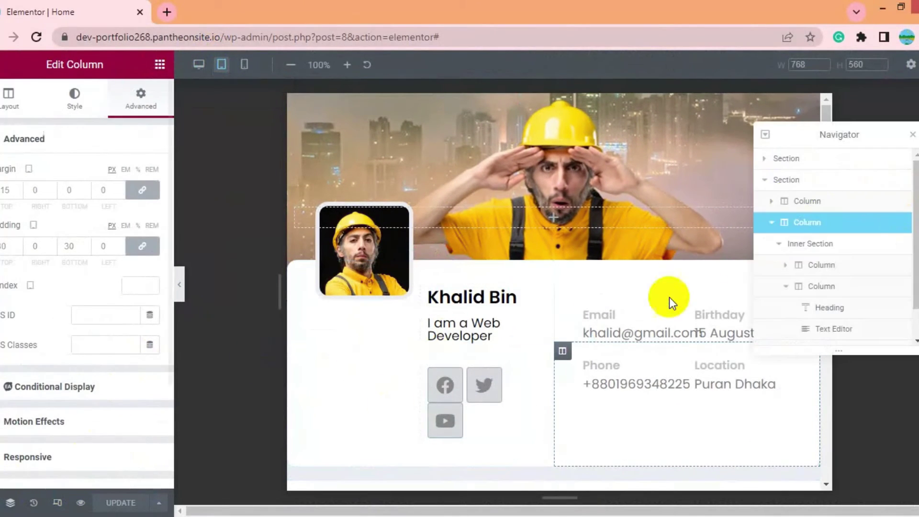
pyautogui.scroll(2, 786, 225)
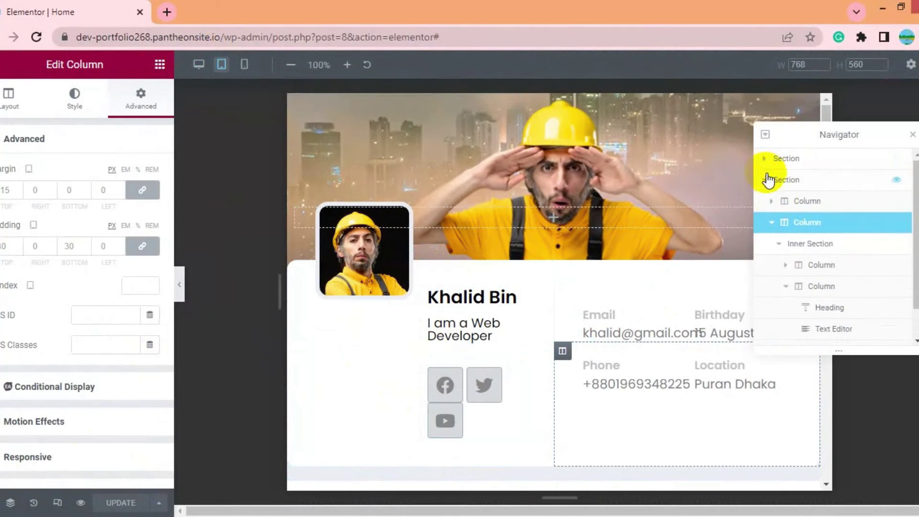
pyautogui.click(772, 223)
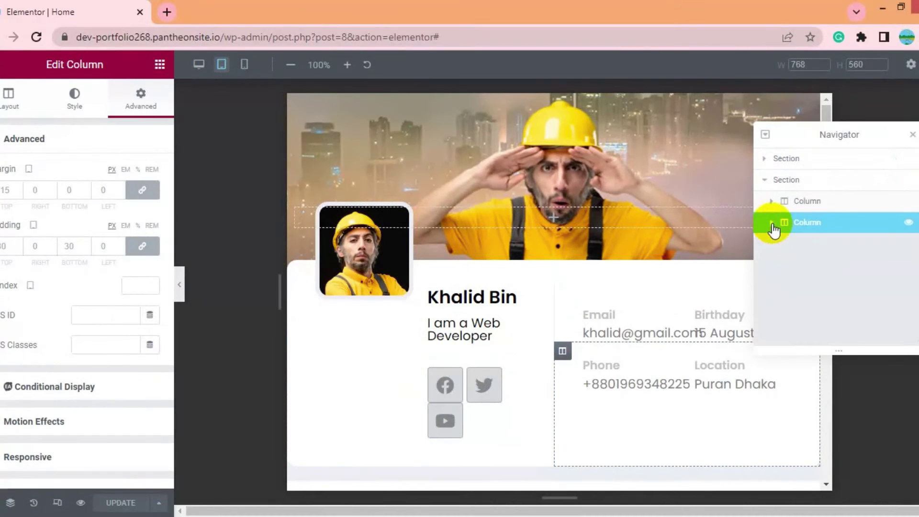
pyautogui.click(773, 208)
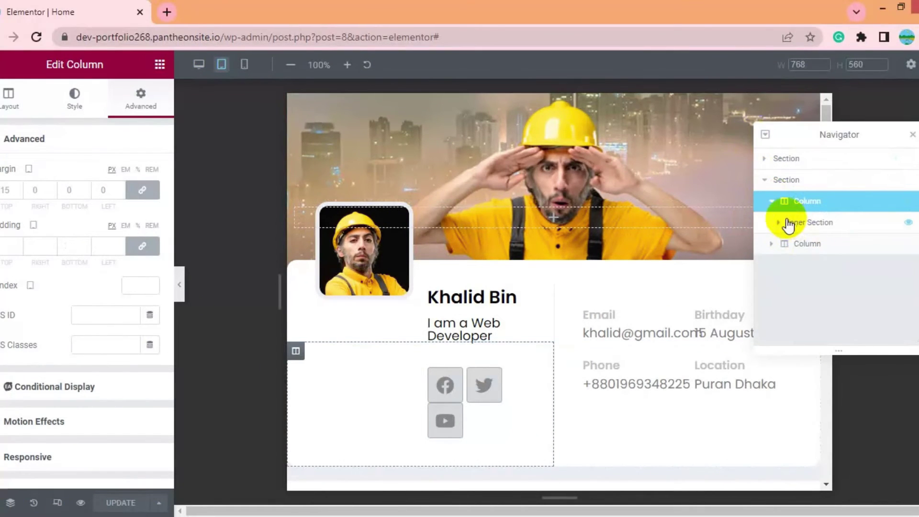
pyautogui.click(778, 223)
pyautogui.click(825, 232)
pyautogui.click(74, 98)
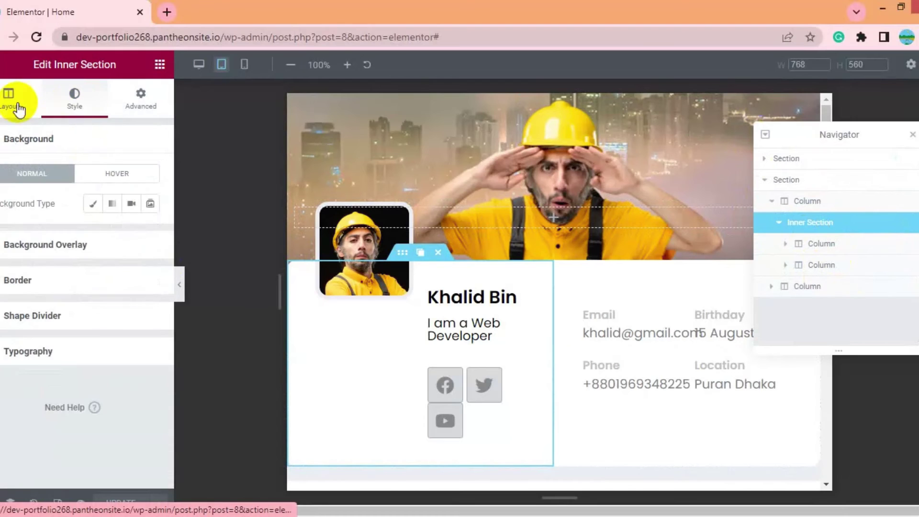
pyautogui.click(10, 96)
pyautogui.click(141, 98)
pyautogui.click(12, 246)
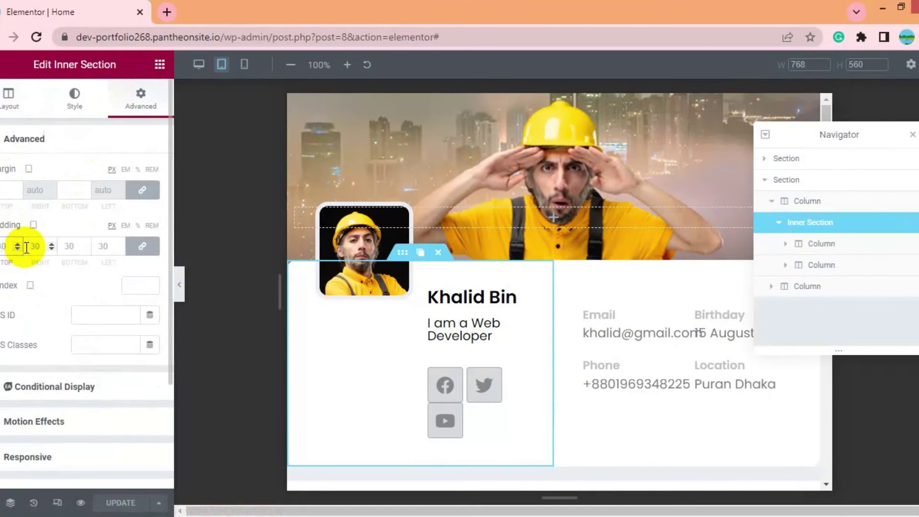
pyautogui.write('10')
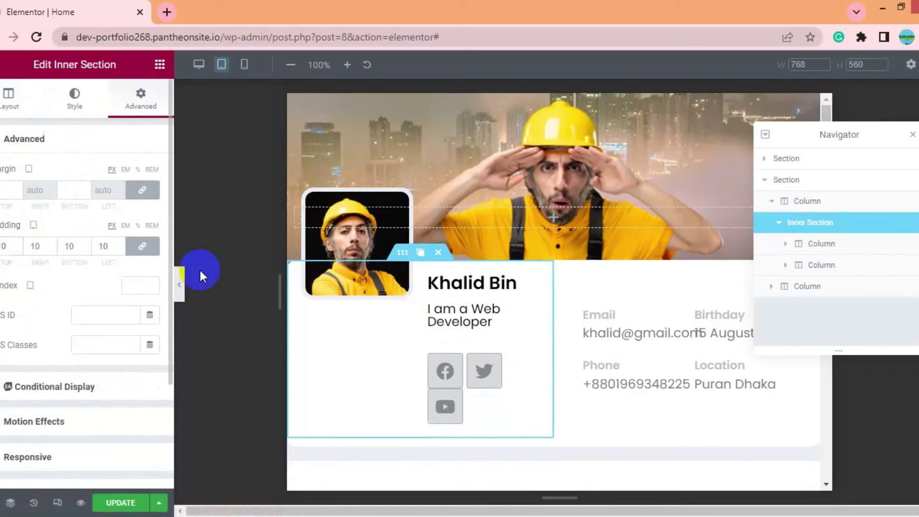
pyautogui.click(127, 492)
# Step: Select the profile image in the Navigator and bring up its spacing settings
pyautogui.click(789, 247)
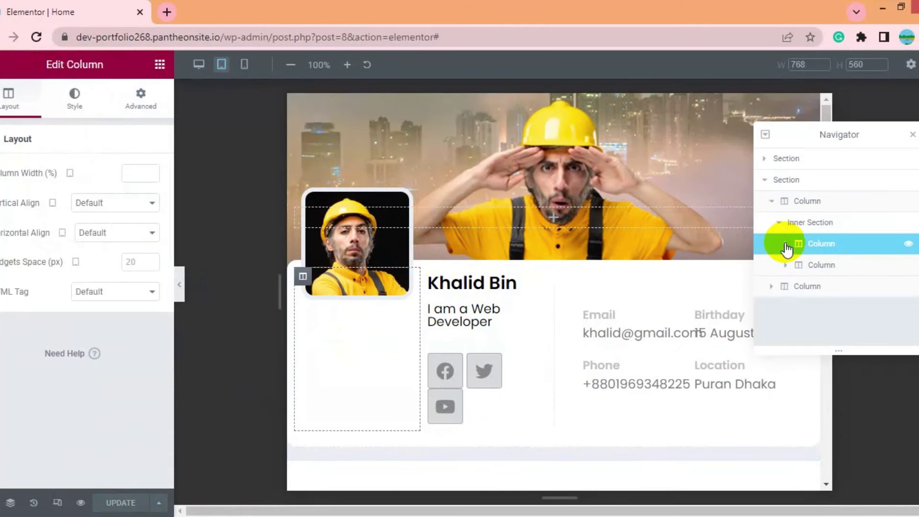
pyautogui.click(787, 244)
pyautogui.click(817, 265)
pyautogui.click(816, 244)
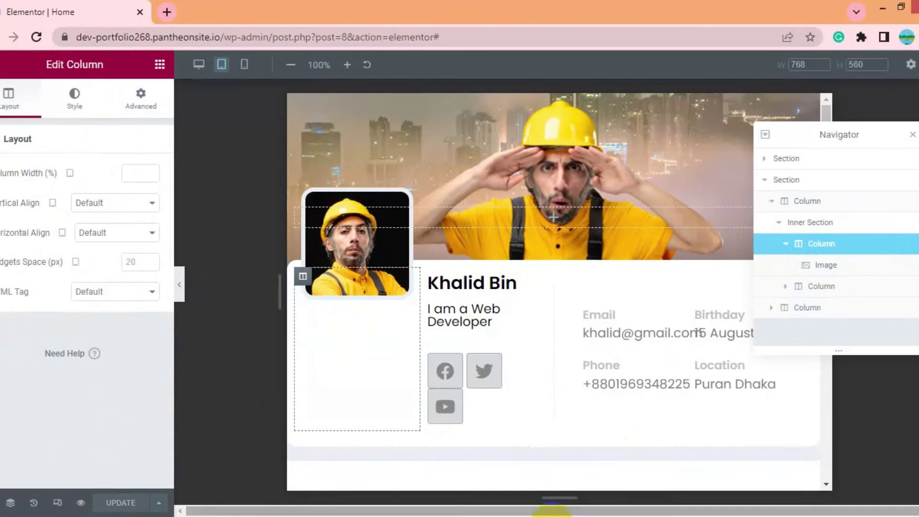
pyautogui.click(820, 264)
pyautogui.click(141, 98)
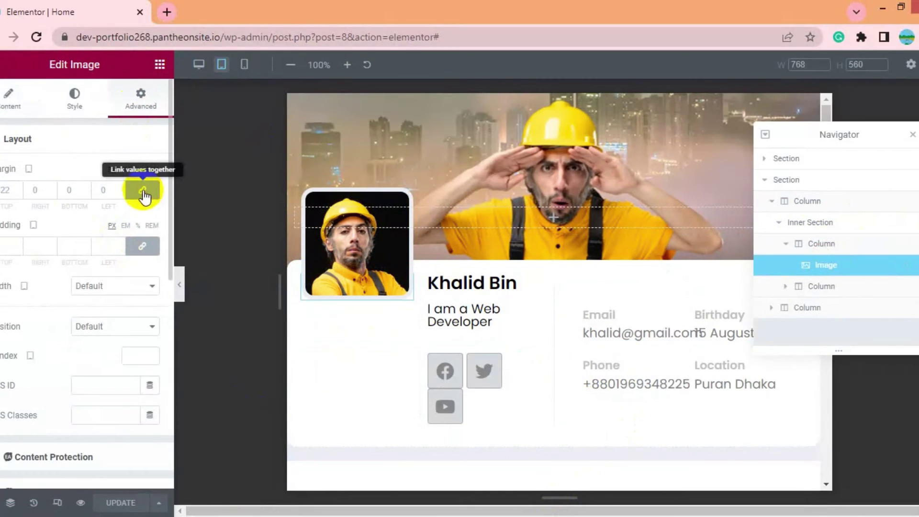
# Step: Shrink the social icons to size 20 on tablet
pyautogui.click(530, 349)
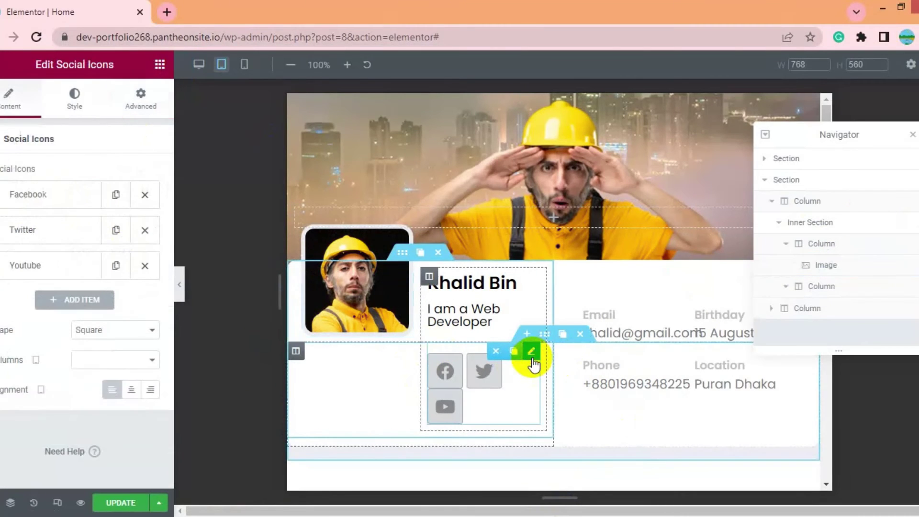
pyautogui.click(84, 102)
pyautogui.click(127, 279)
pyautogui.write('20')
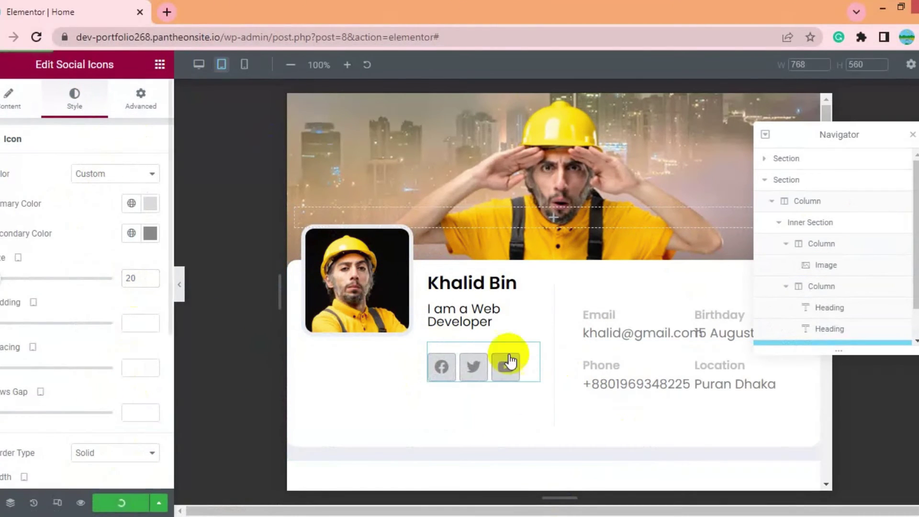
# Step: Move the Navigator beside the card and locate the email text in the info grid
pyautogui.moveTo(810, 140); pyautogui.dragTo(267, 163)
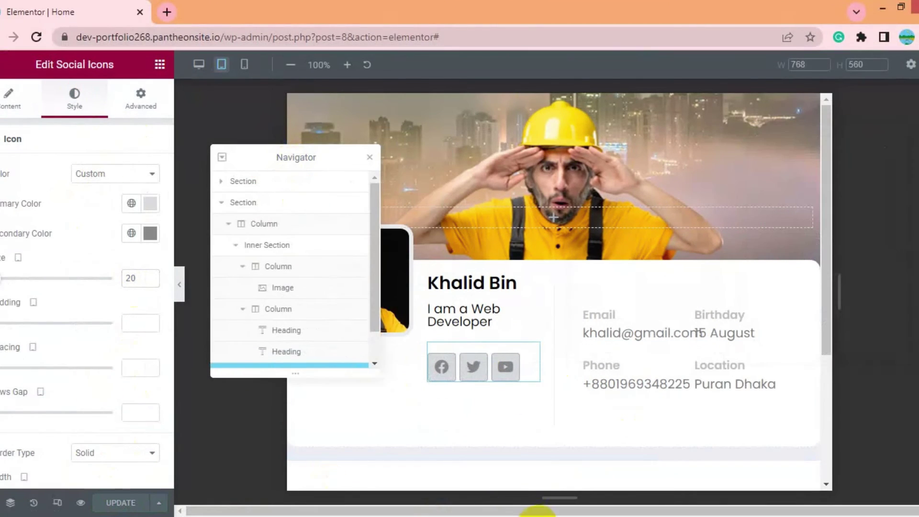
pyautogui.click(229, 225)
pyautogui.click(228, 245)
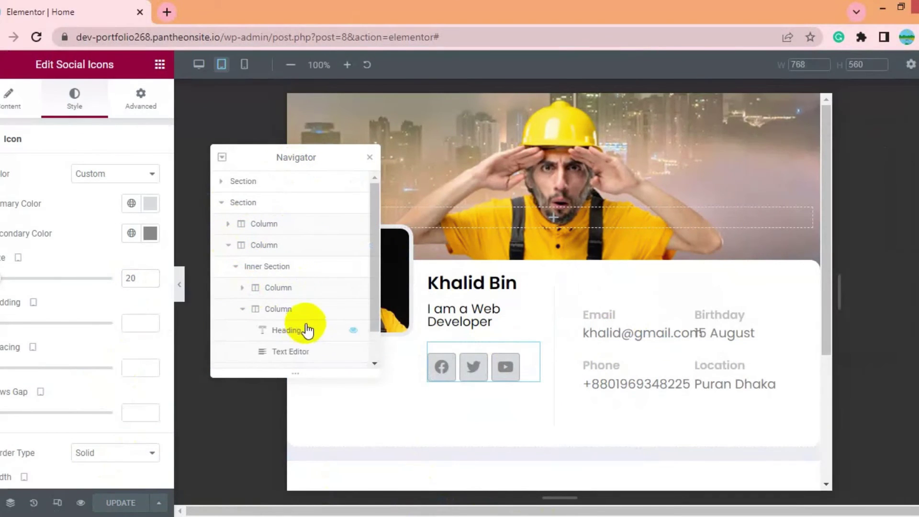
pyautogui.scroll(-1, 307, 331)
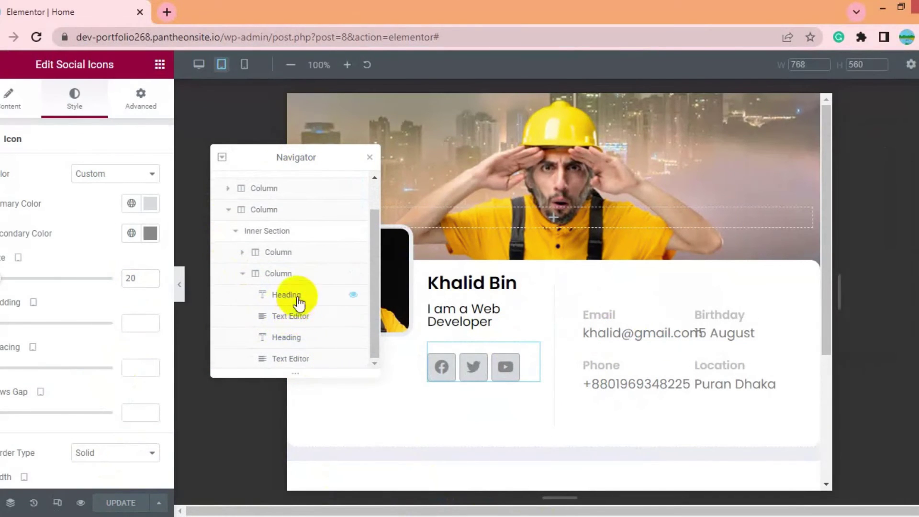
pyautogui.click(292, 316)
# Step: Set the email text's typography size to 14 on tablet
pyautogui.click(242, 252)
pyautogui.click(288, 295)
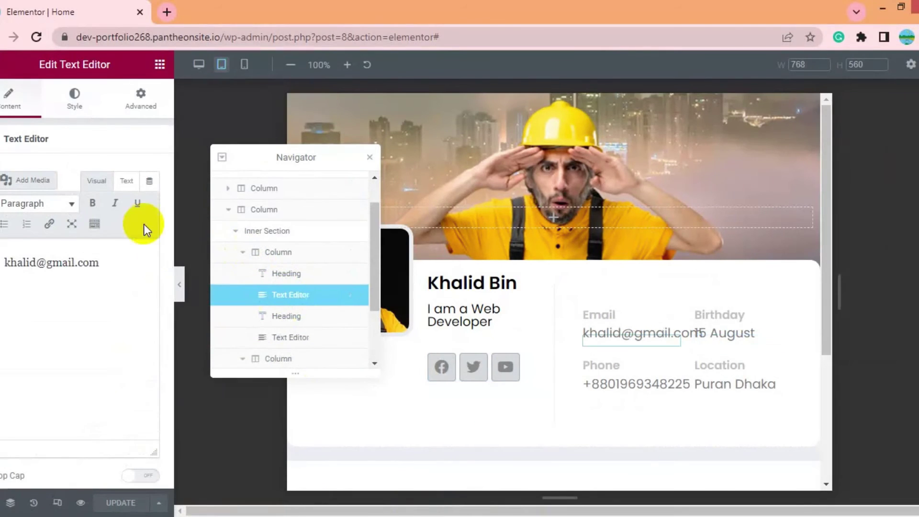
pyautogui.click(74, 98)
pyautogui.click(150, 233)
pyautogui.write('14')
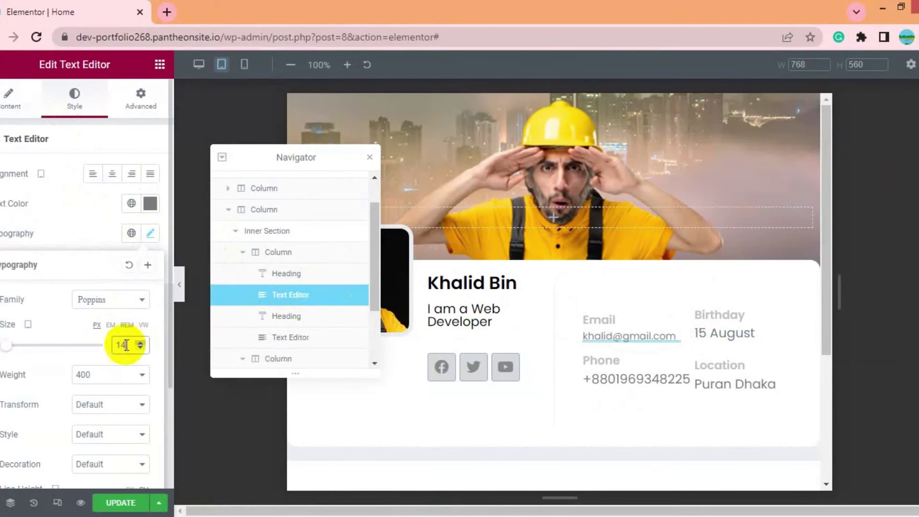
# Step: Copy the email text's style onto the phone, birthday and location values and save
pyautogui.rightClick(307, 292)
pyautogui.click(325, 351)
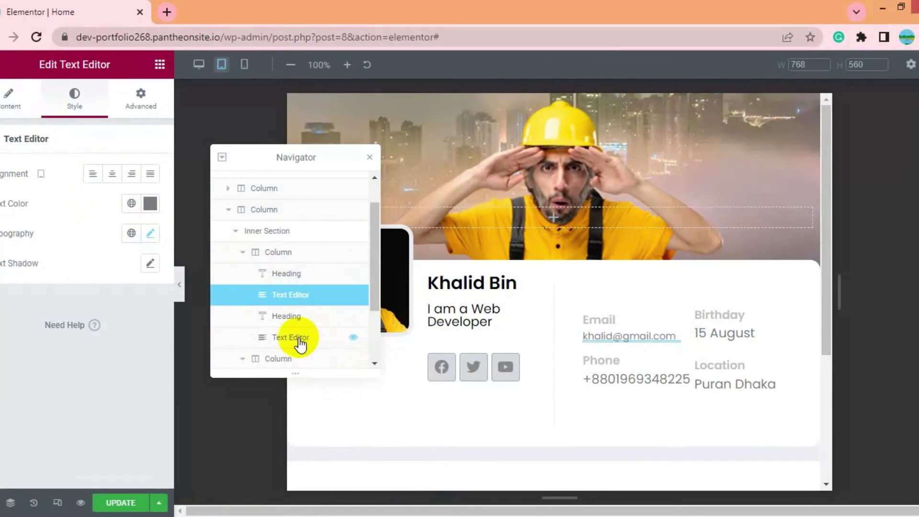
pyautogui.rightClick(298, 335)
pyautogui.click(341, 427)
pyautogui.scroll(-3, 313, 297)
pyautogui.click(298, 317)
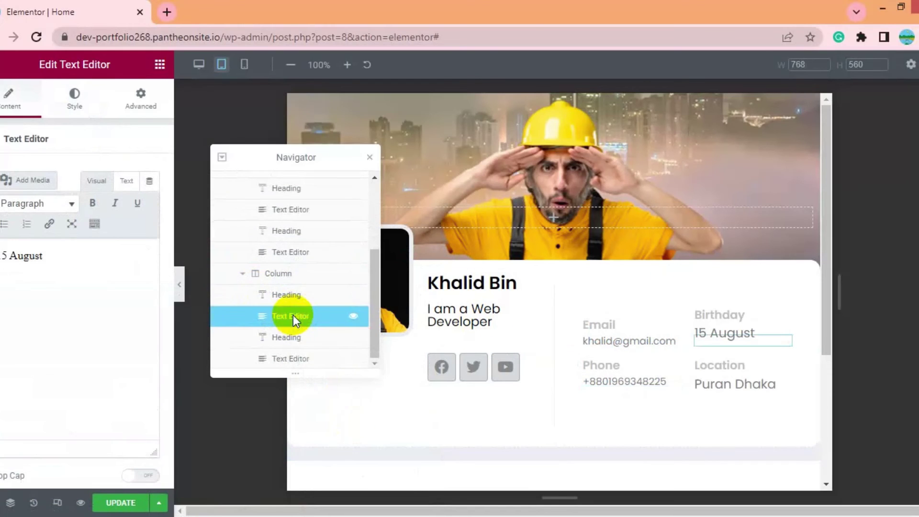
pyautogui.hotkey('ctrl', 'shift', 'v')
pyautogui.click(314, 361)
pyautogui.hotkey('ctrl', 'shift', 'v')
pyautogui.click(133, 504)
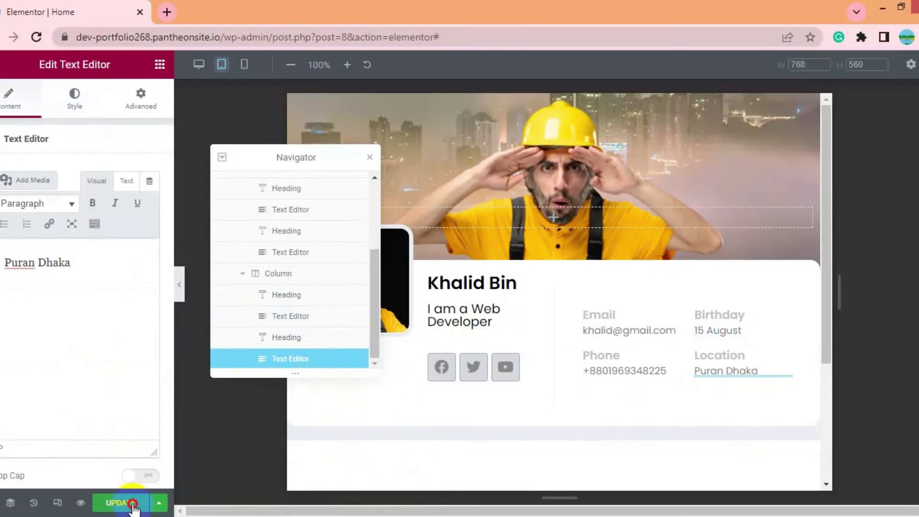
# Step: Set the info grid's padding to 0 on tablet and save
pyautogui.click(670, 273)
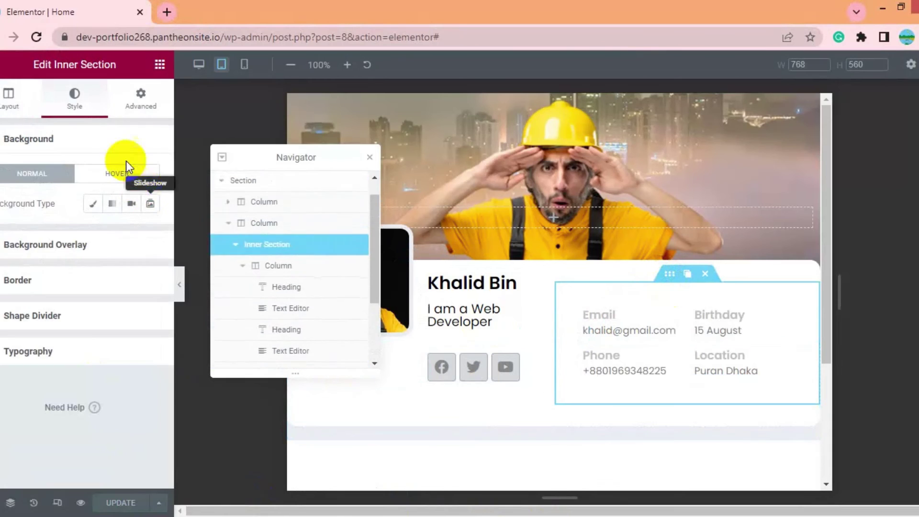
pyautogui.click(141, 98)
pyautogui.click(143, 246)
pyautogui.click(115, 503)
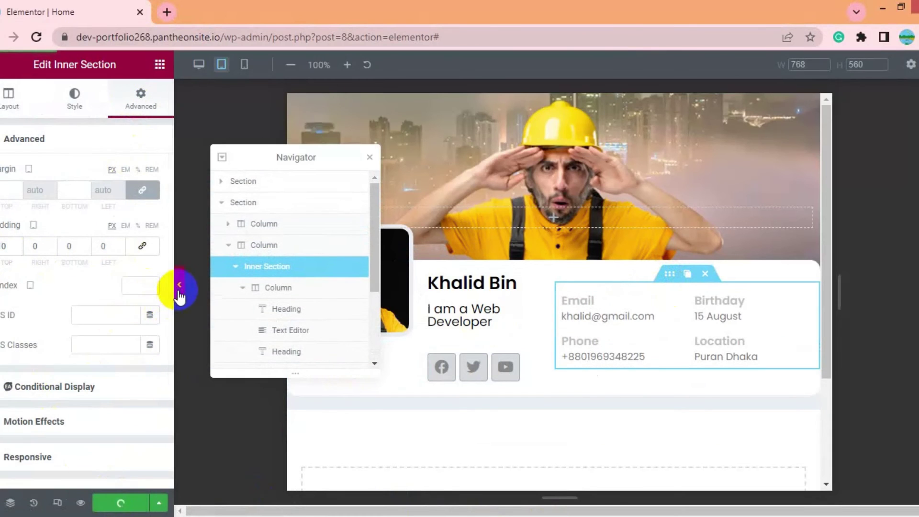
pyautogui.click(179, 292)
pyautogui.hotkey('ctrl', 'p')
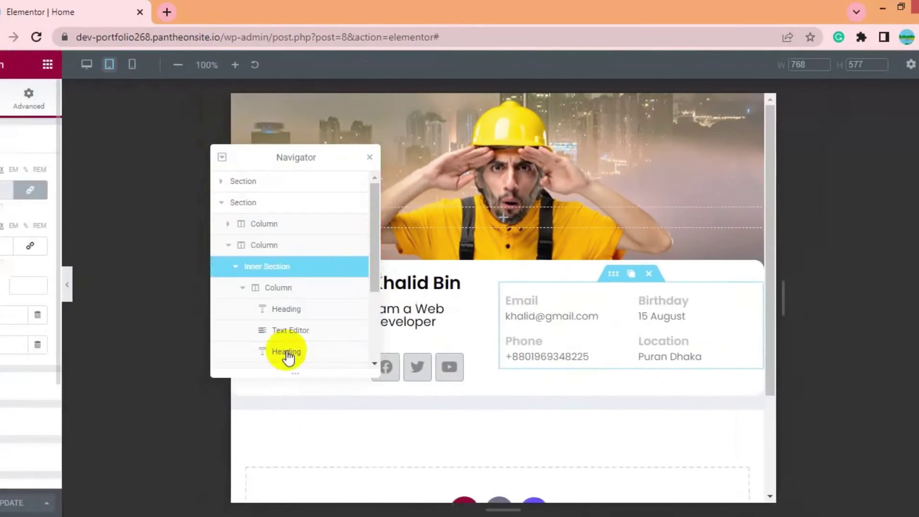
# Step: Switch the preview to the mobile layout with the Navigator open
pyautogui.click(58, 504)
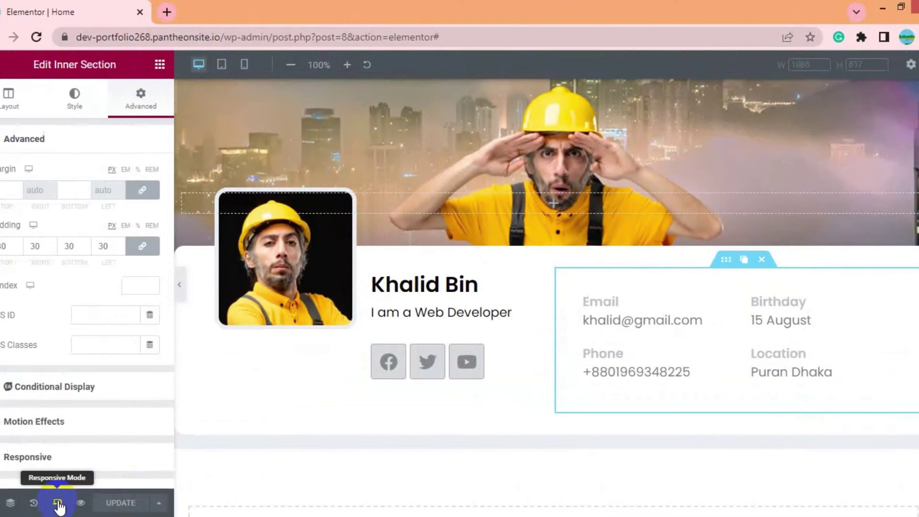
pyautogui.click(222, 64)
pyautogui.click(245, 64)
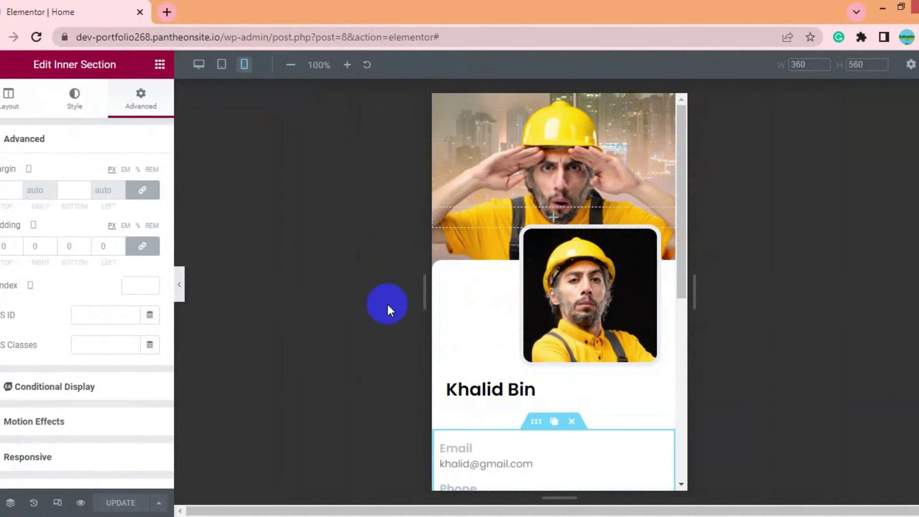
pyautogui.click(18, 498)
# Step: Review the border options of the photo inner section and the card's outer column
pyautogui.click(264, 225)
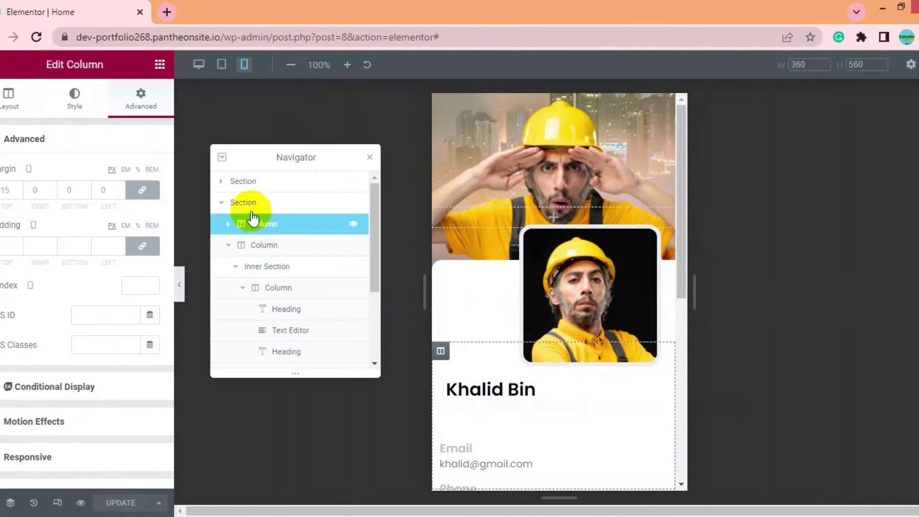
pyautogui.click(221, 182)
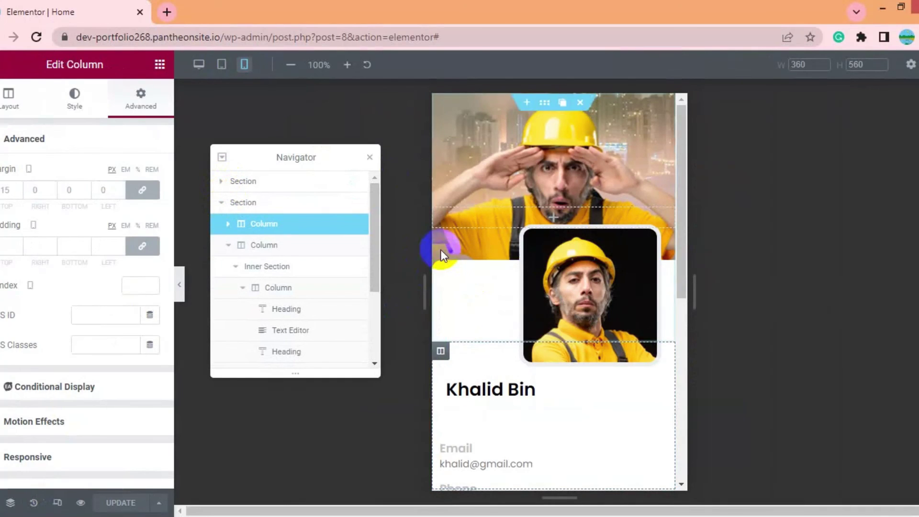
pyautogui.click(538, 261)
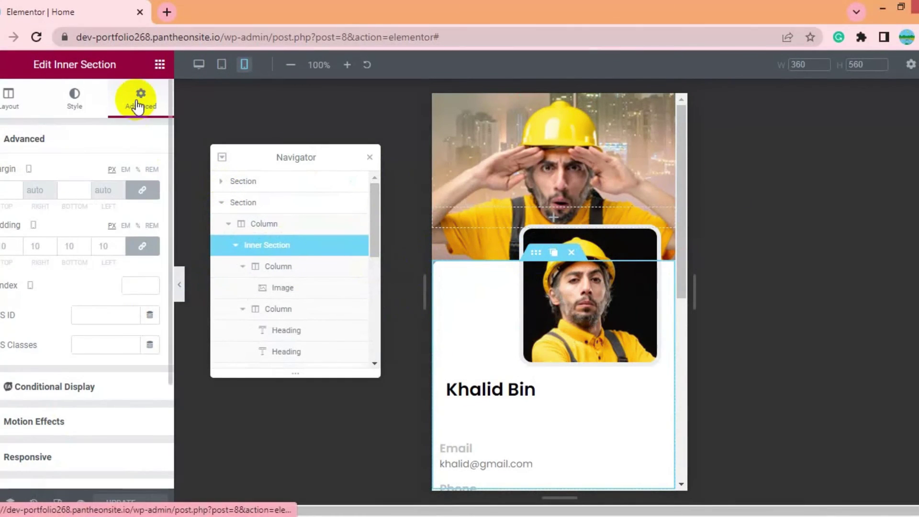
pyautogui.click(75, 99)
pyautogui.click(38, 276)
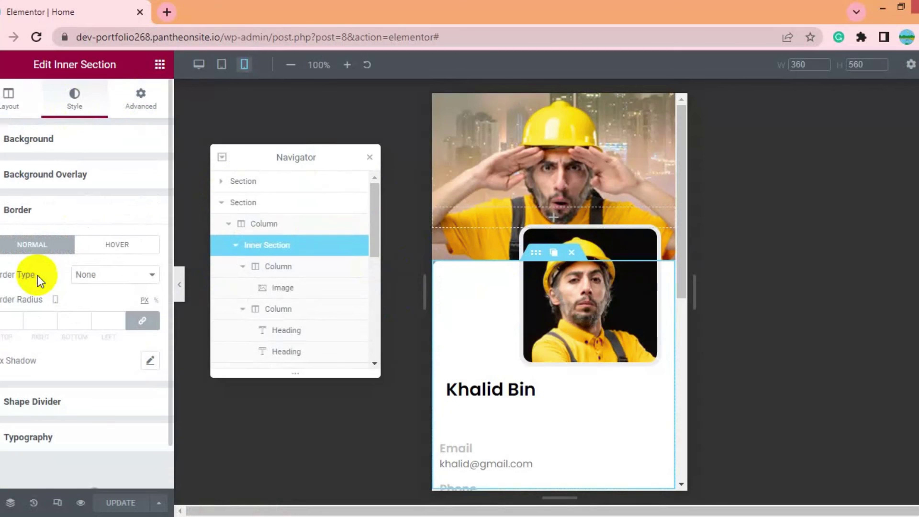
pyautogui.click(283, 224)
pyautogui.click(74, 98)
pyautogui.click(33, 407)
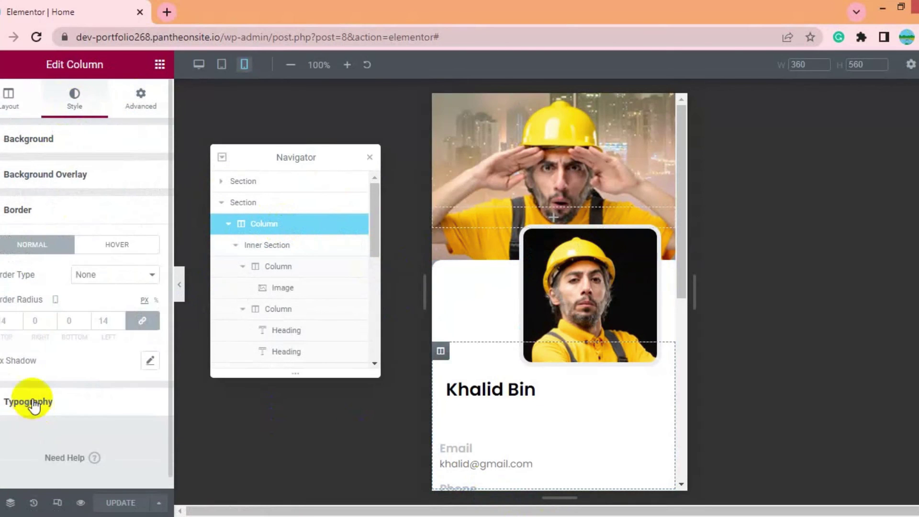
# Step: Centre-align the profile photo on mobile
pyautogui.click(283, 288)
pyautogui.click(74, 101)
pyautogui.click(9, 98)
pyautogui.click(132, 304)
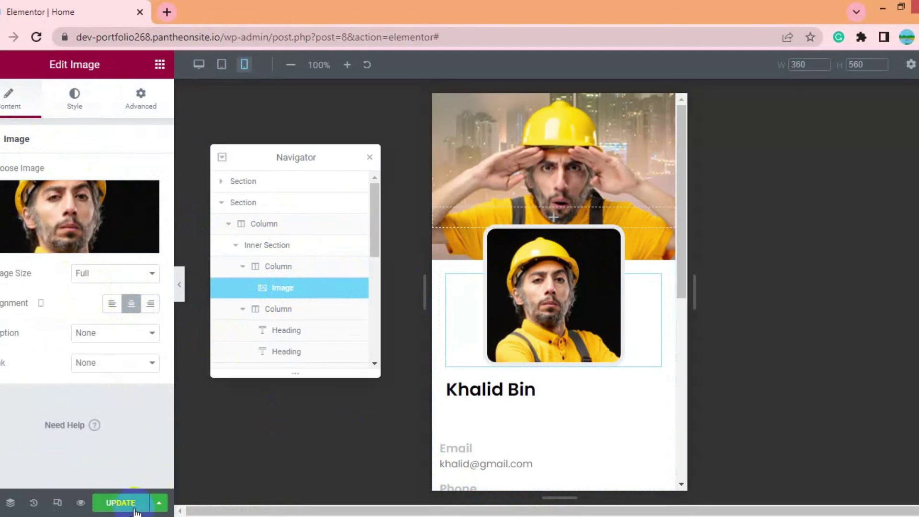
# Step: Review the border options of the column holding the info grid
pyautogui.scroll(-6, 376, 261)
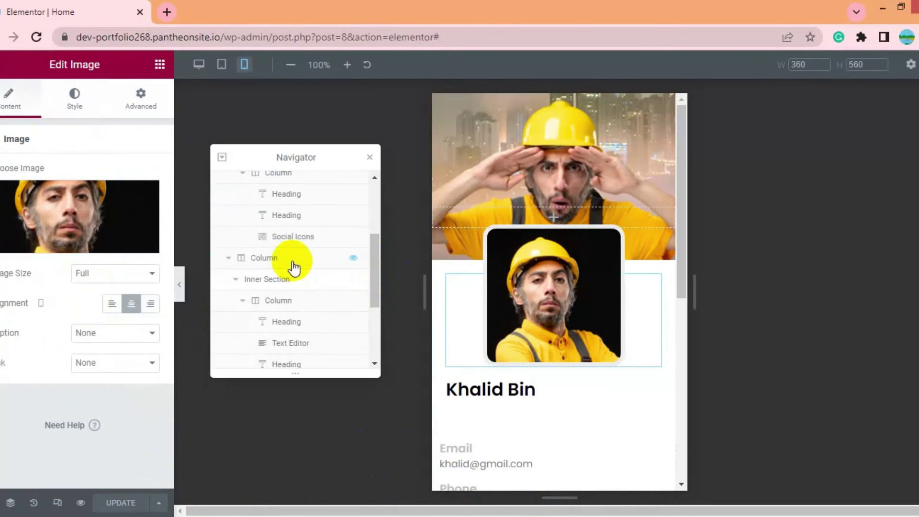
pyautogui.click(292, 258)
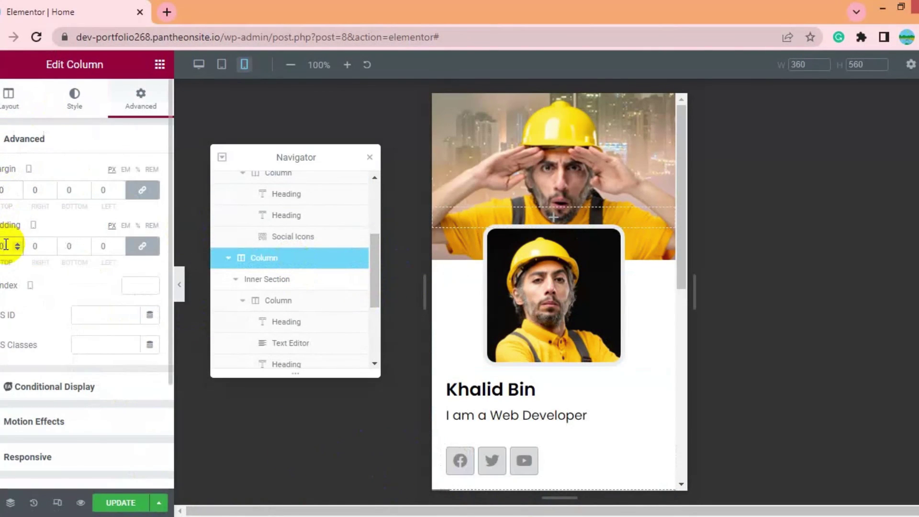
pyautogui.click(74, 103)
pyautogui.click(61, 357)
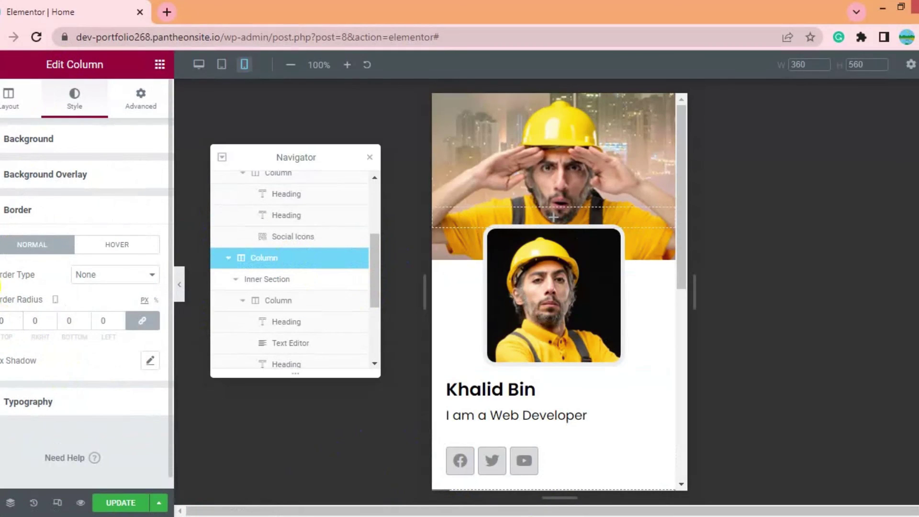
pyautogui.scroll(-6, 537, 304)
pyautogui.scroll(2, 537, 303)
pyautogui.scroll(-1, 42, 339)
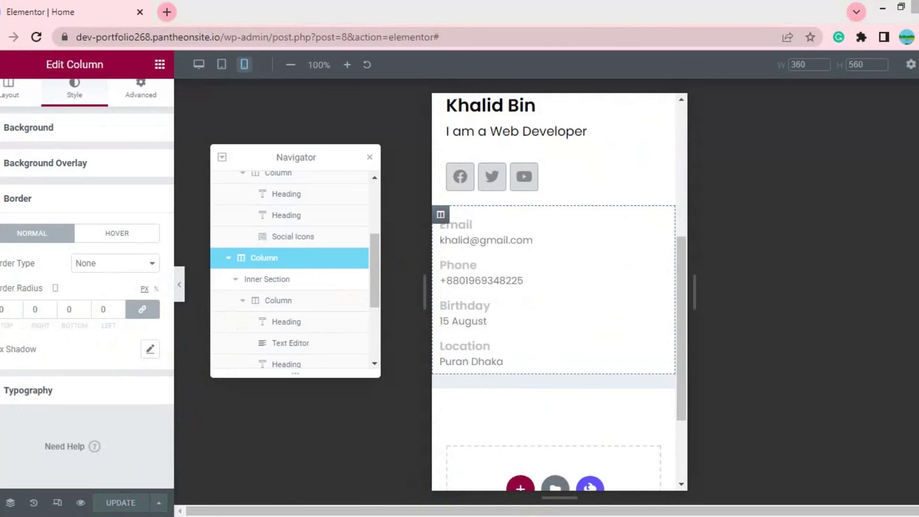
# Step: Set the mobile info grid's padding to 30 on all sides
pyautogui.click(287, 301)
pyautogui.click(273, 279)
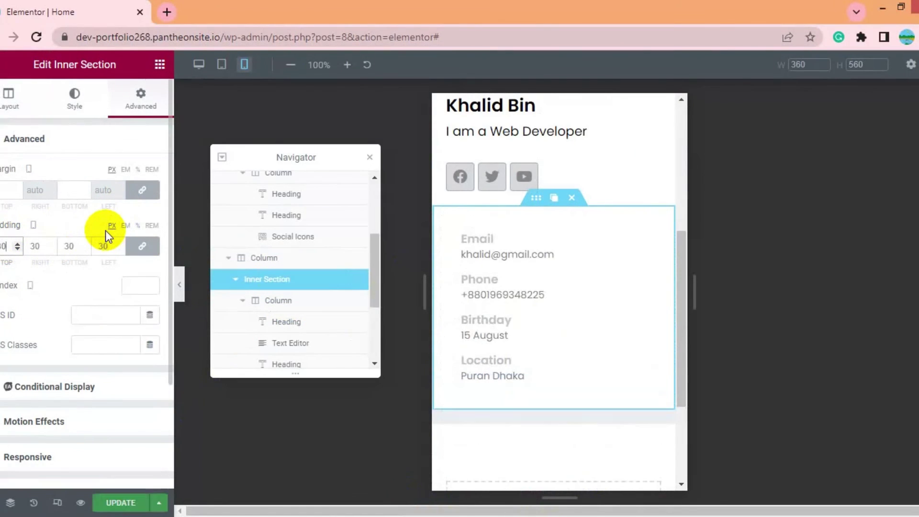
pyautogui.click(143, 246)
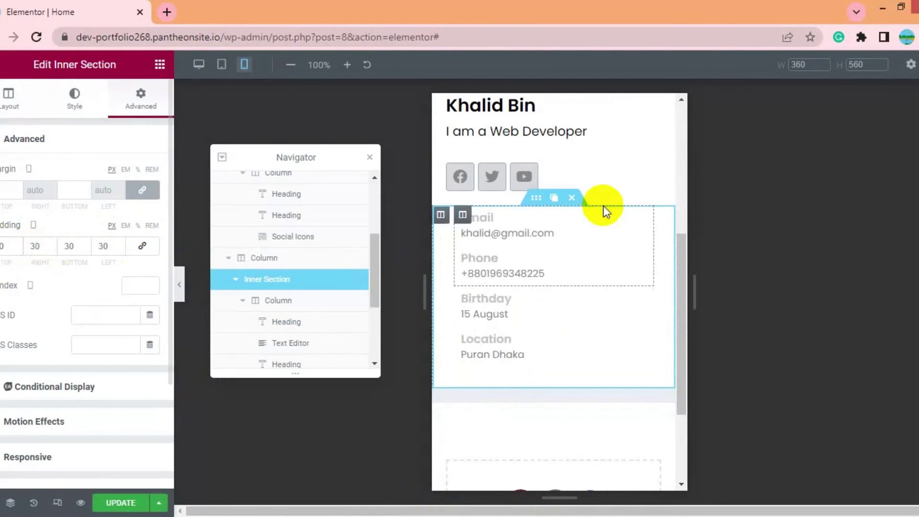
pyautogui.scroll(5, 605, 211)
# Step: Centre the name, job title and social icons on mobile, save, and close the Navigator
pyautogui.click(653, 322)
pyautogui.click(112, 374)
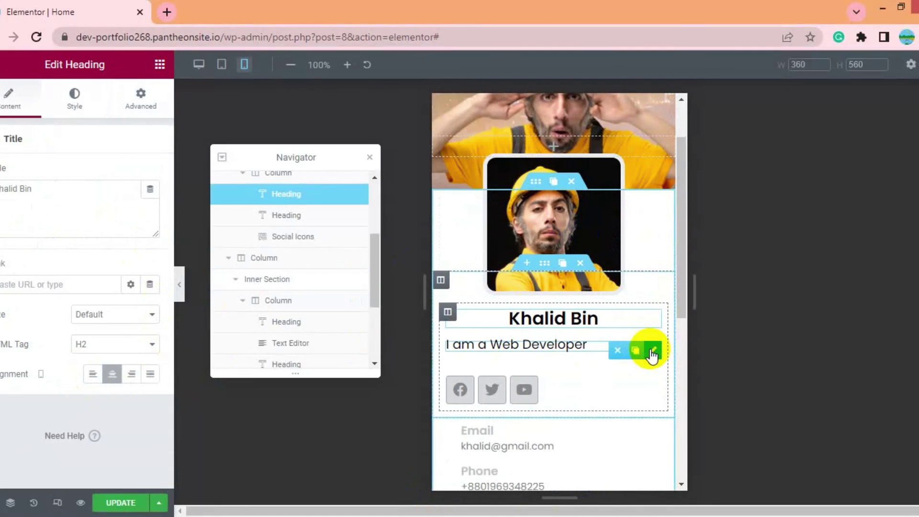
pyautogui.click(648, 349)
pyautogui.click(112, 374)
pyautogui.click(653, 376)
pyautogui.click(10, 99)
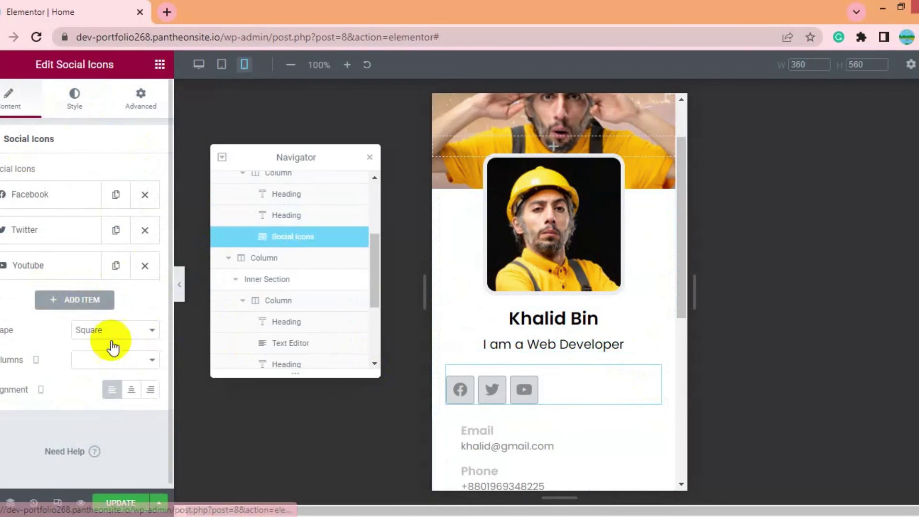
pyautogui.click(131, 390)
pyautogui.click(120, 503)
pyautogui.click(194, 275)
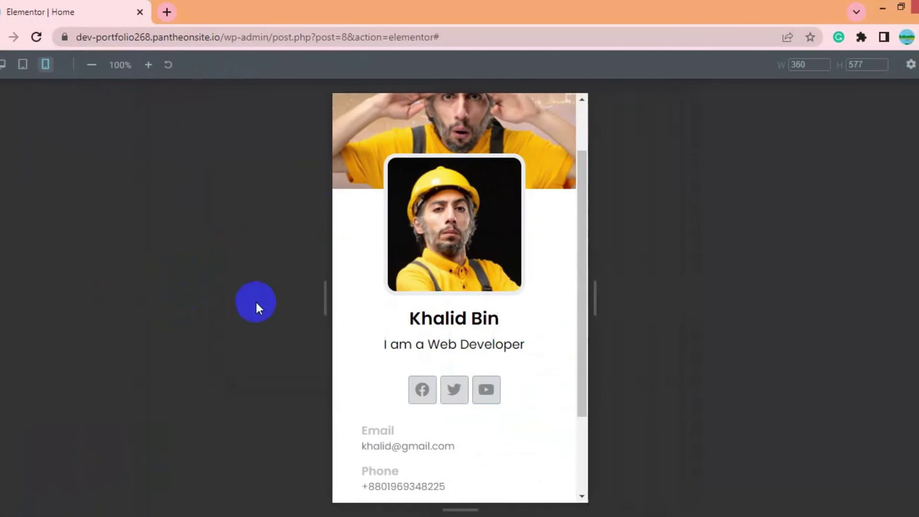
pyautogui.scroll(-4, 479, 253)
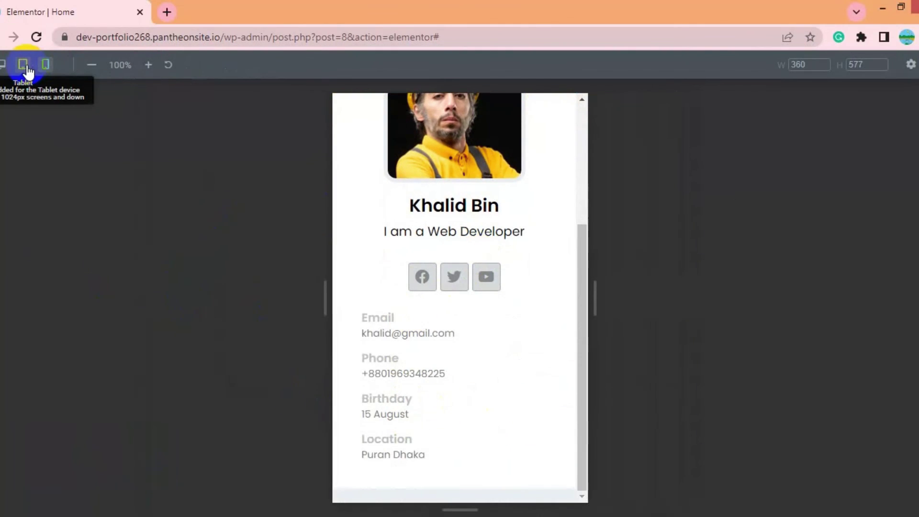